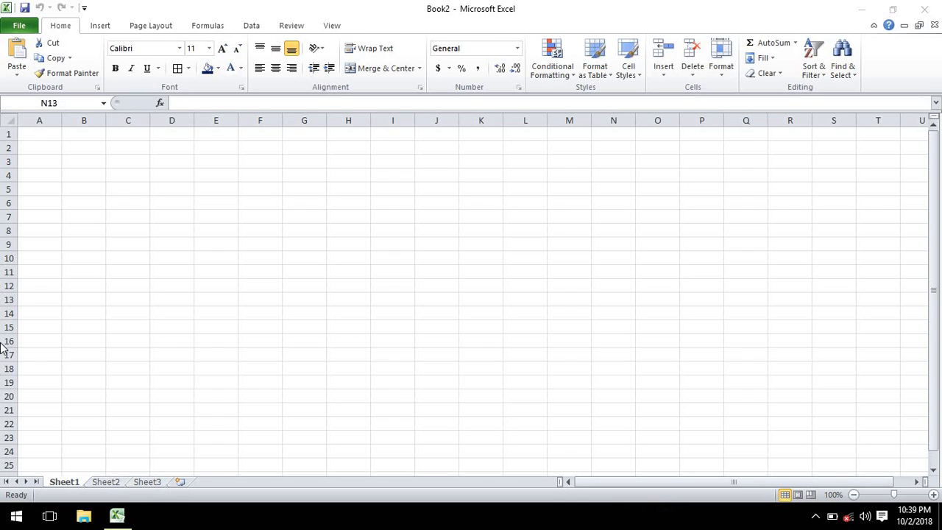
Enter the number 4 in cell B2 and the number 5 in cell C2
click(103, 147)
text(4)
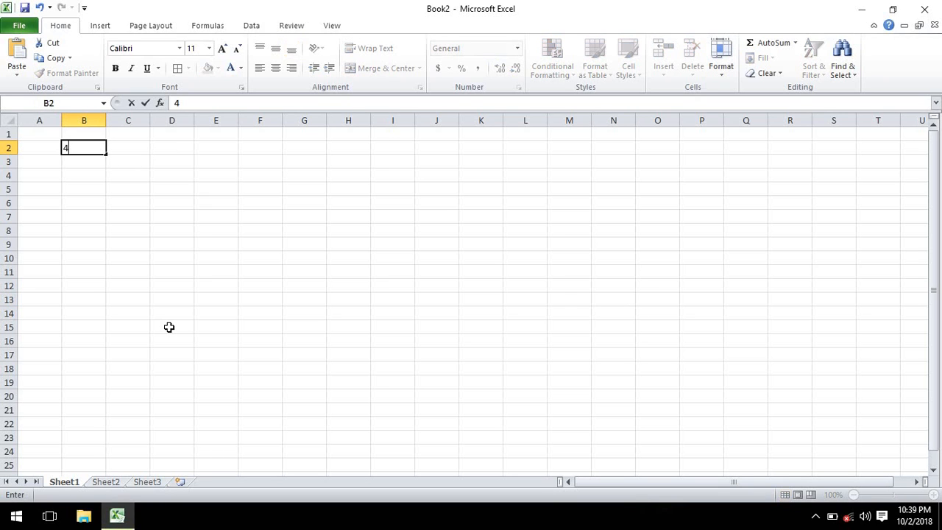
key(Tab)
text(5)
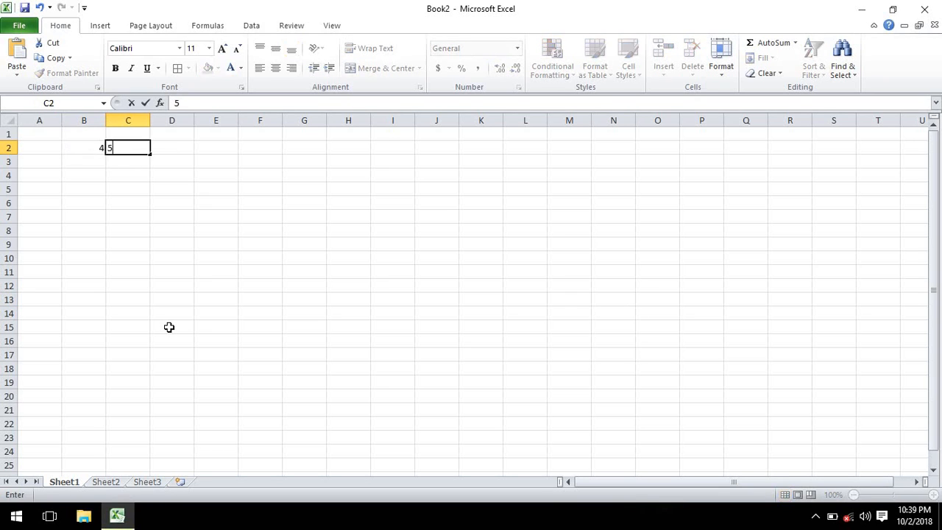
key(Tab)
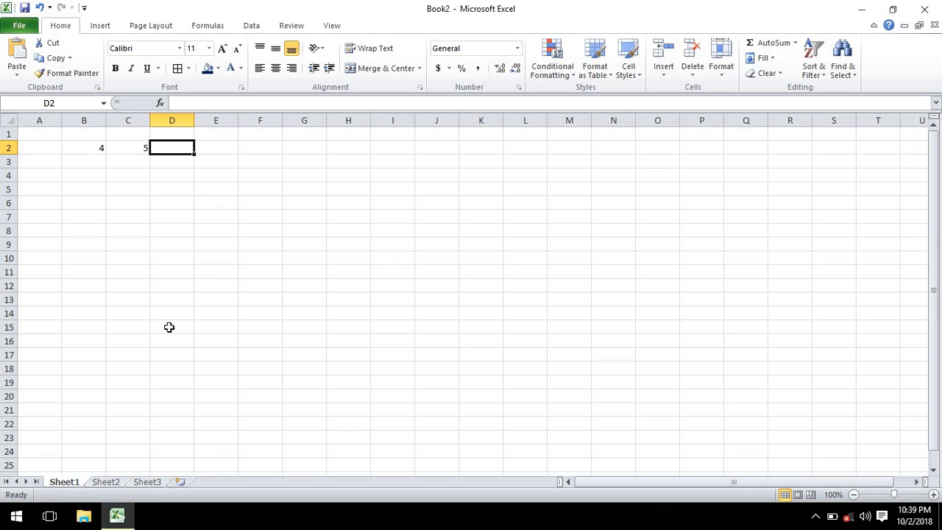
Enter a formula in cell D2 that adds the values of B2 and C2
text(=)
key(Left)
key(Left)
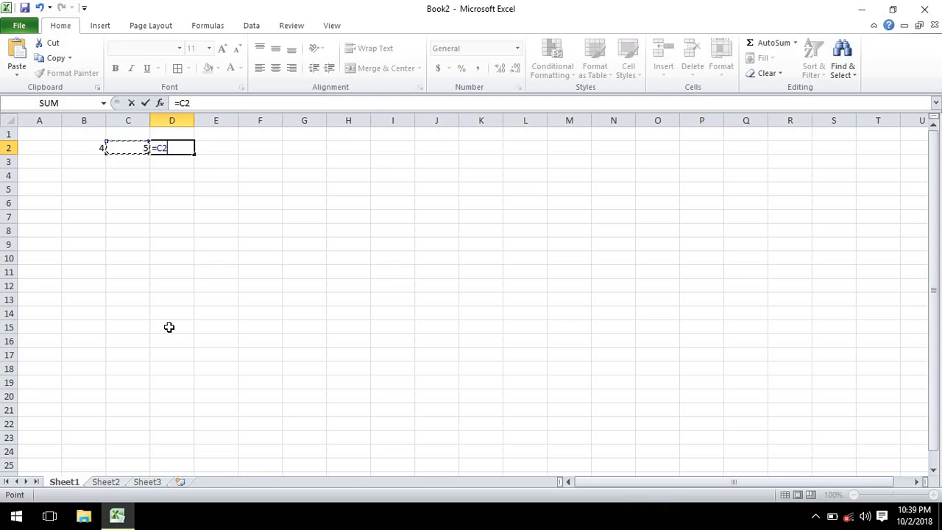
text(+)
key(Left)
key(Return)
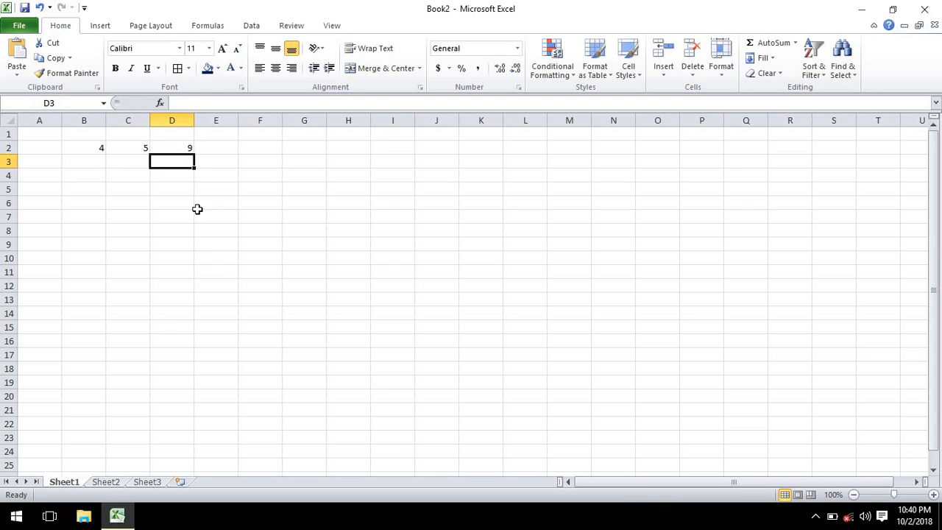
Enter 4 in cell C5 and replace that entry with 9
click(190, 150)
click(131, 189)
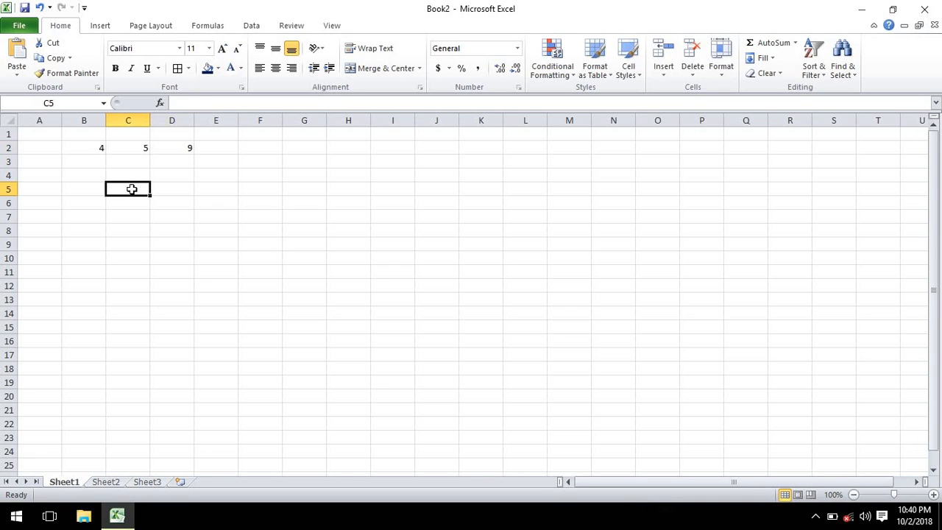
text(4)
key(Return)
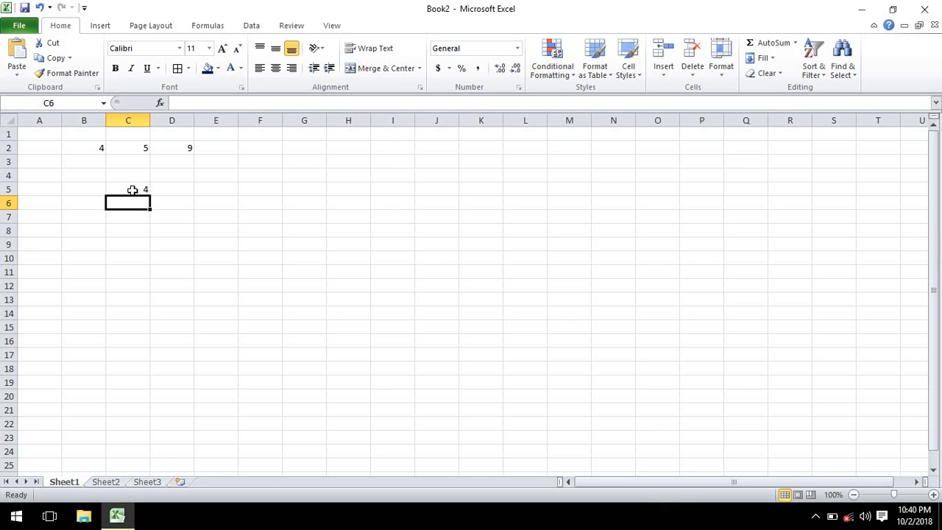
click(131, 190)
text(9)
key(Return)
Clear all the trial entries from the sheet
mouse_move(218, 215)
mouse_down()
mouse_move(125, 143)
mouse_move(231, 212)
mouse_up()
key(Delete)
click(233, 214)
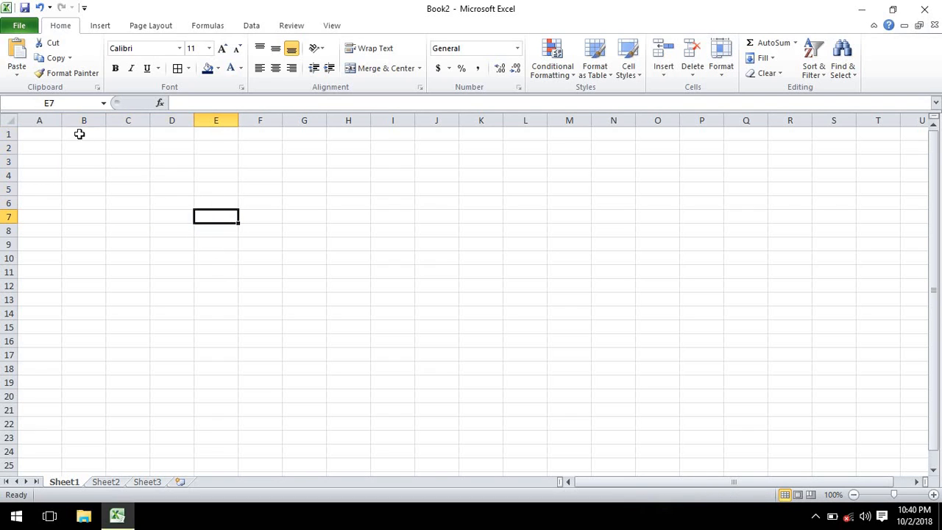
Narrow column A and merge and center the range B2:L3
drag(61, 121, 498, 156)
click(401, 71)
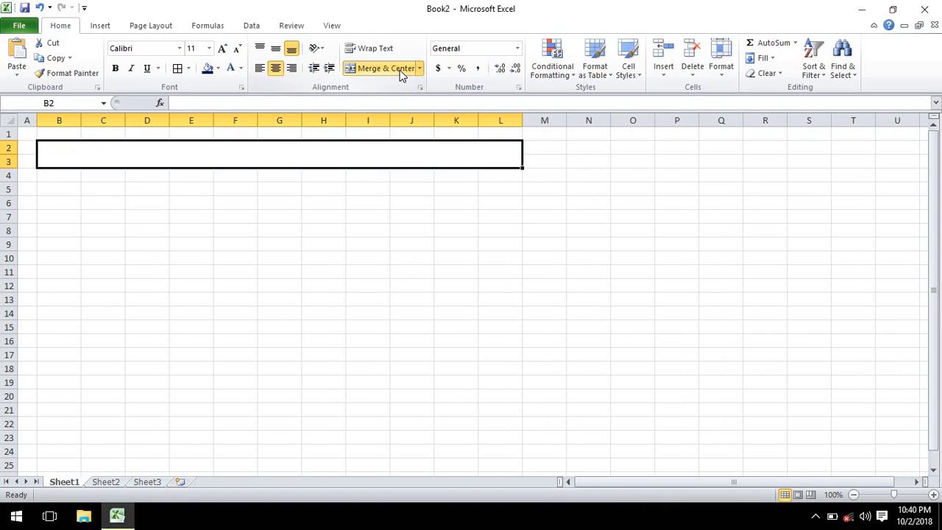
click(336, 186)
Enter the title "HOW TO SUM ANY VALUE WITHOUT USING ANY FORMULA" in the merged cell B2
click(316, 147)
text(HOW TO)
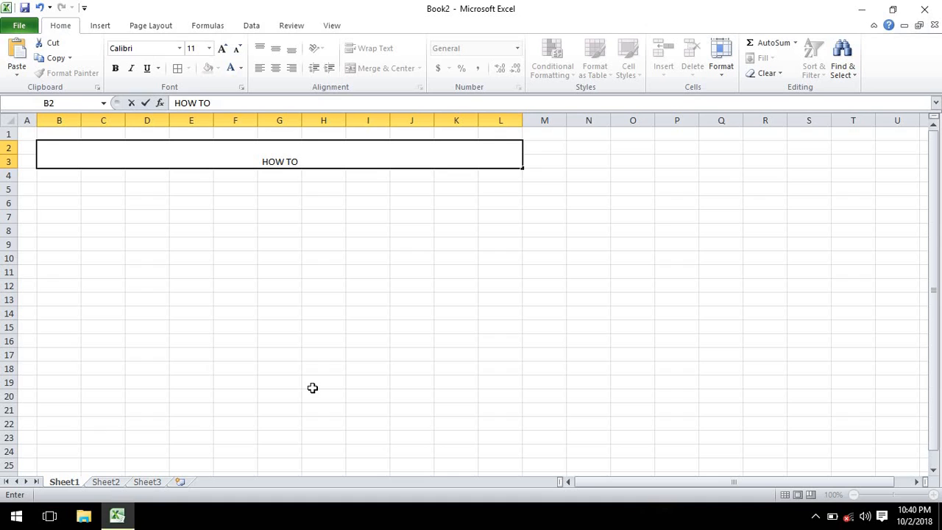
text( SUM)
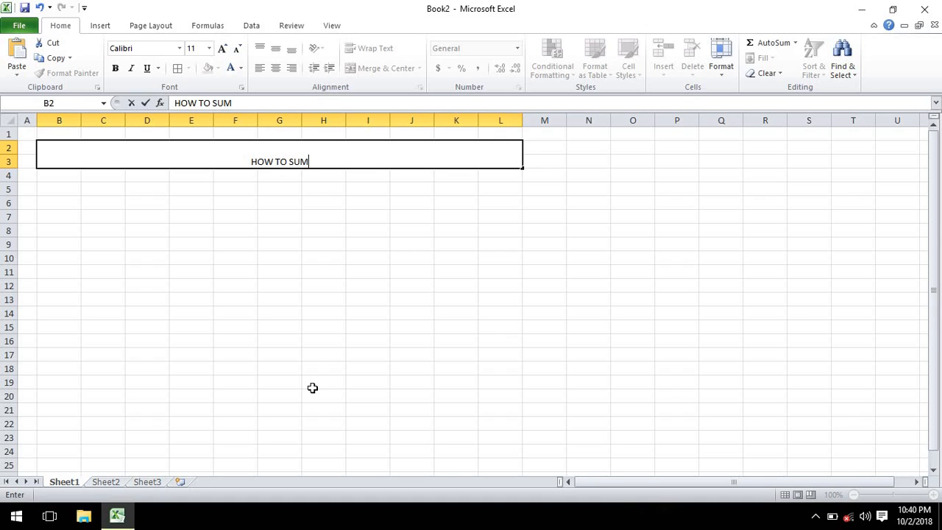
text( ANY)
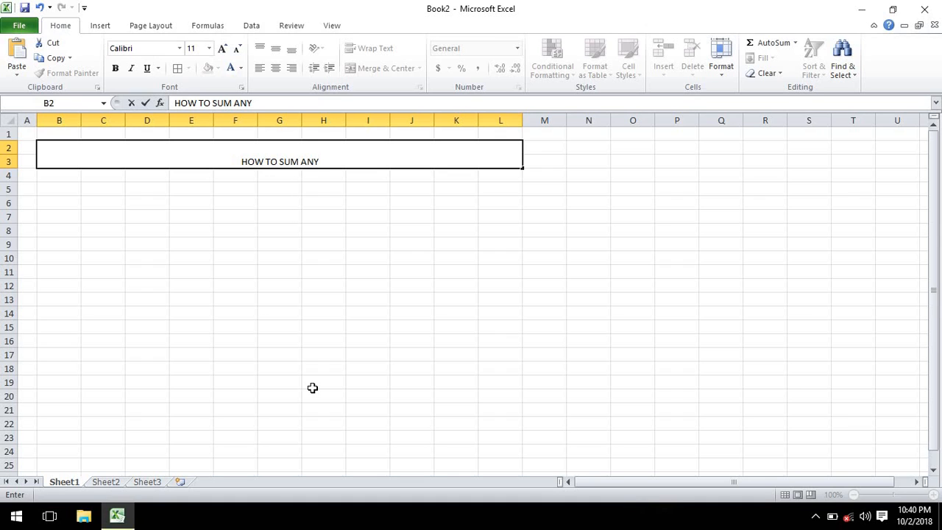
text( VAL)
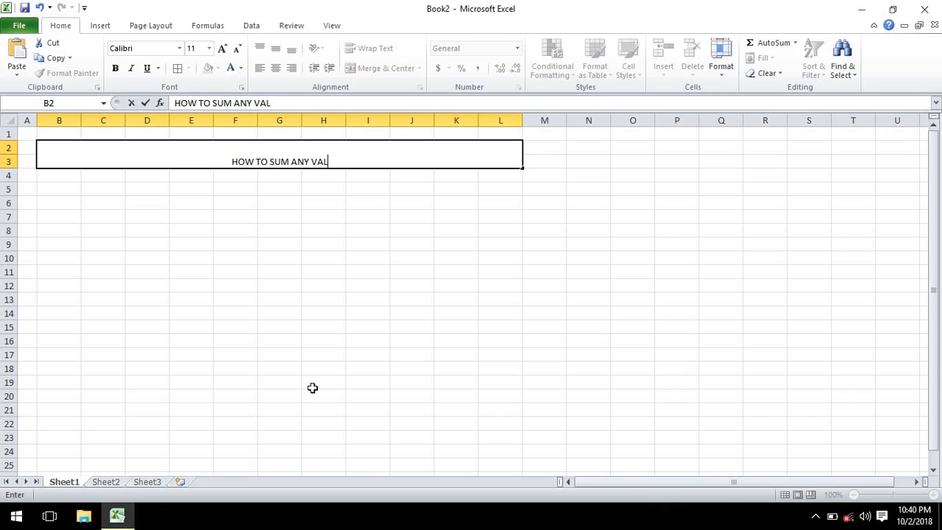
text(UE WITH)
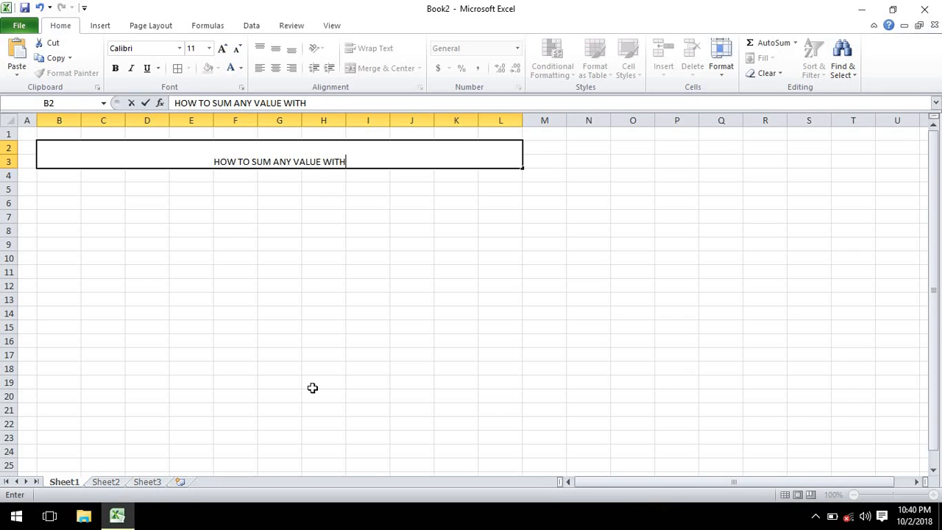
text(OUT US)
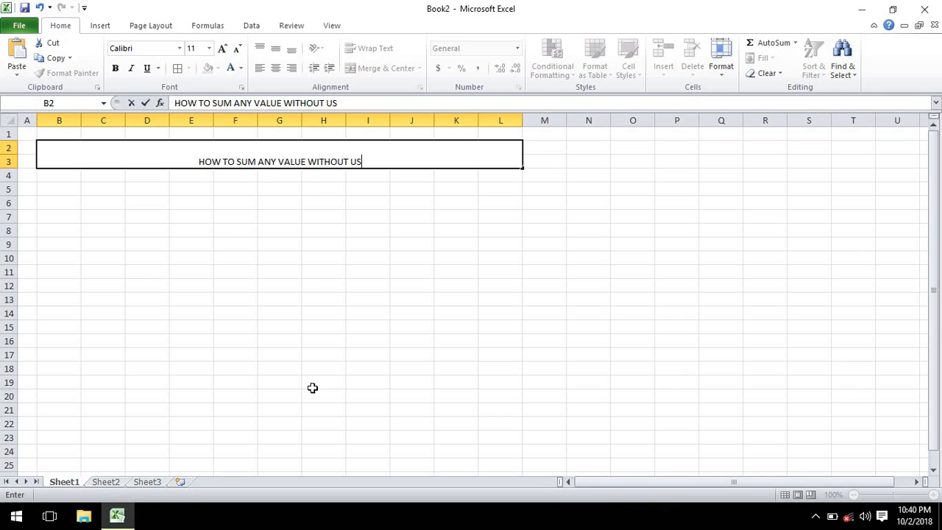
text(ING)
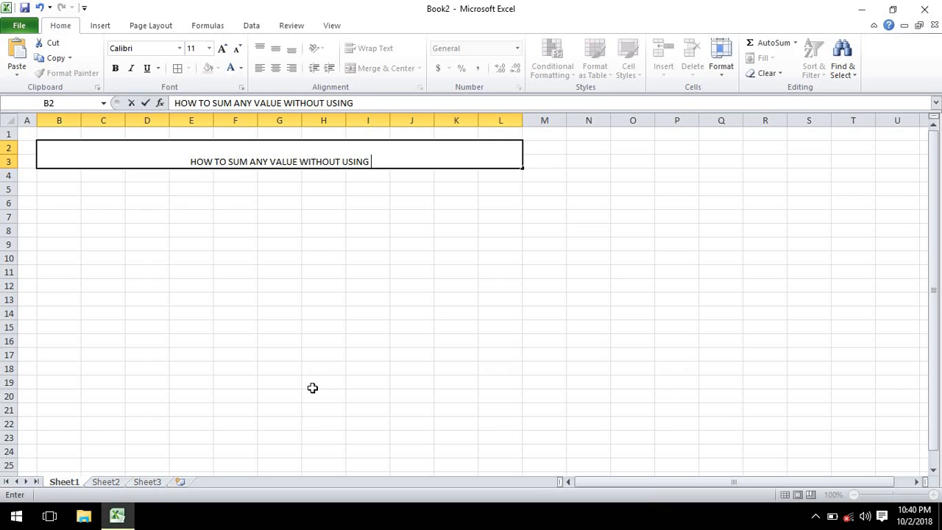
text( ANY F)
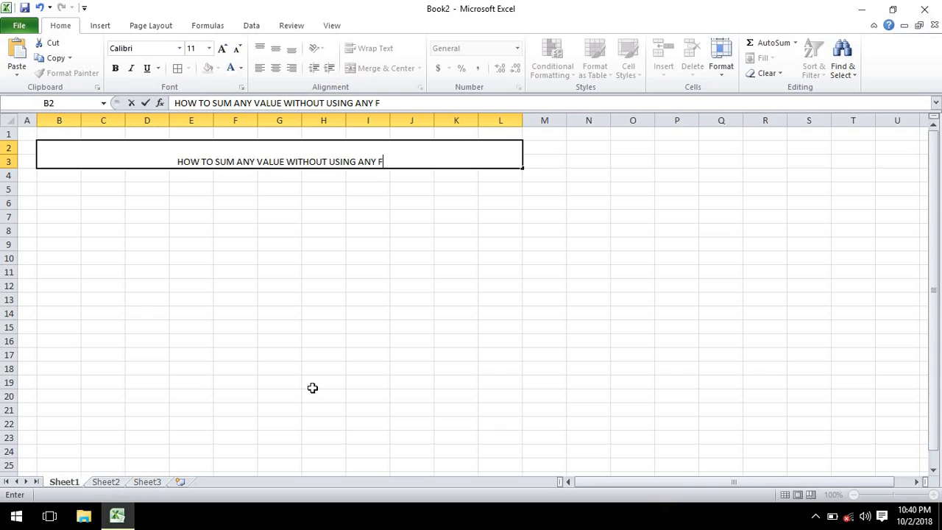
text(ORMULA)
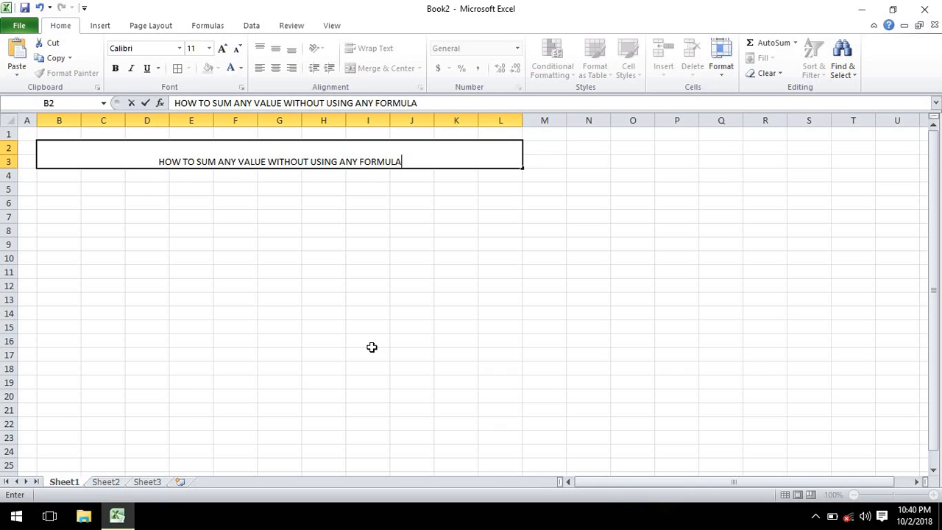
click(357, 186)
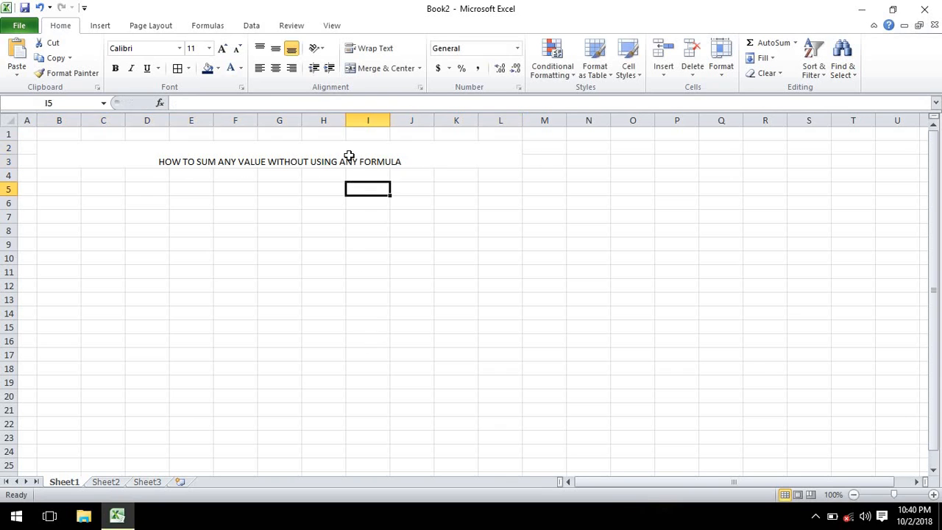
Middle-align the title vertically in its merged cell and increase its font size to 20
click(349, 154)
click(275, 48)
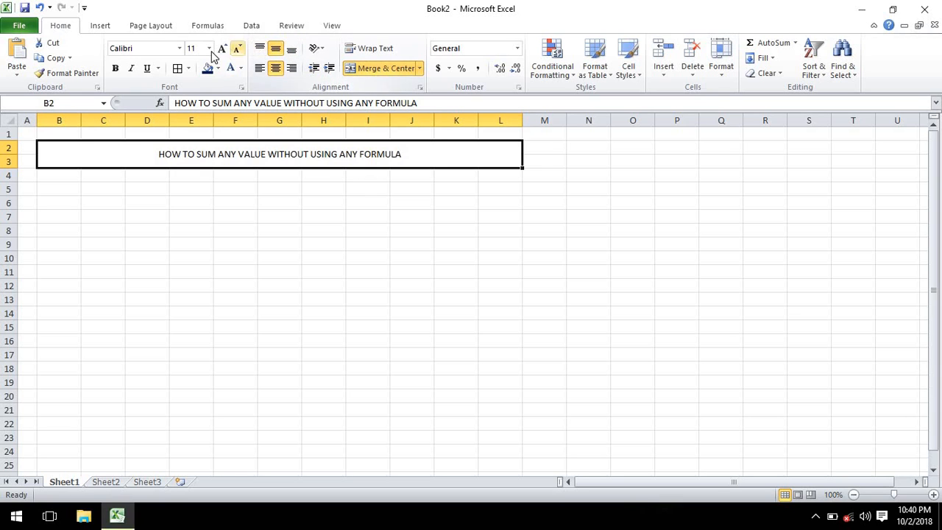
click(222, 48)
click(223, 48)
click(222, 47)
click(223, 47)
click(222, 48)
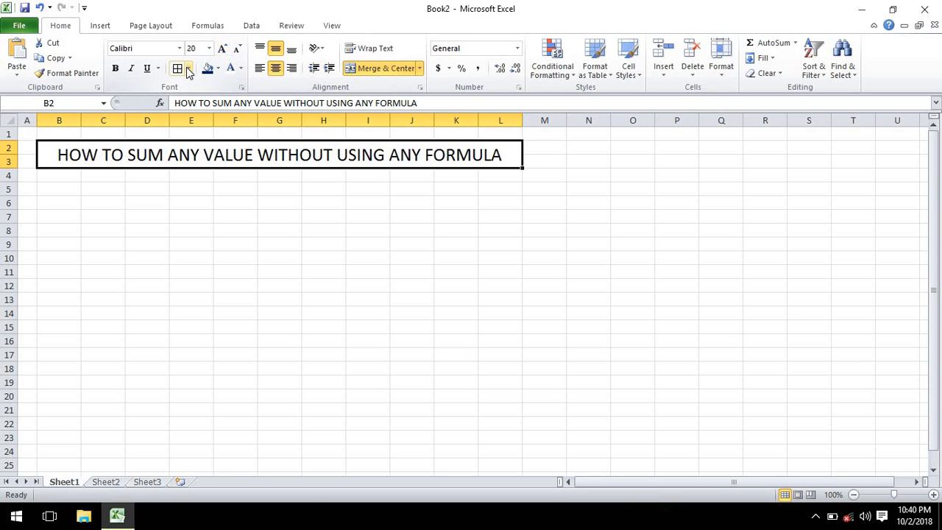
Give the title cell a black fill with bold white text
click(218, 68)
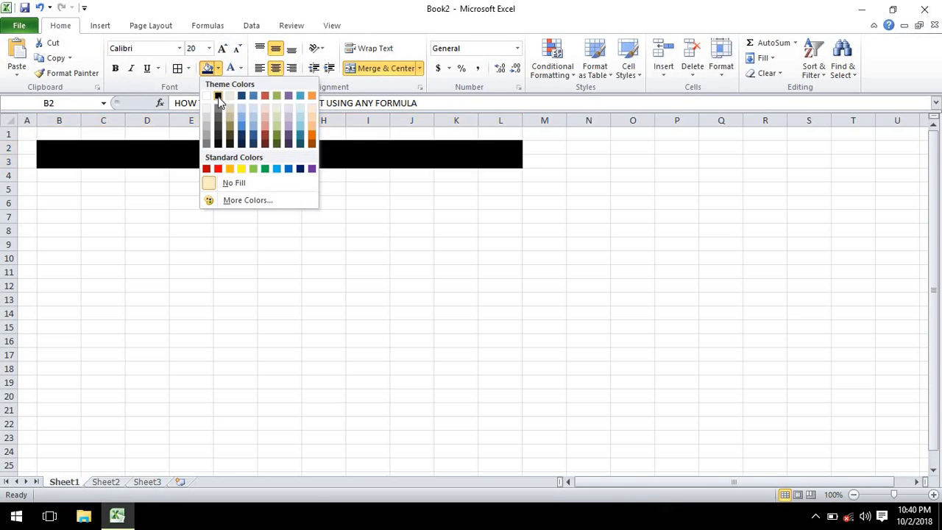
click(218, 97)
click(241, 69)
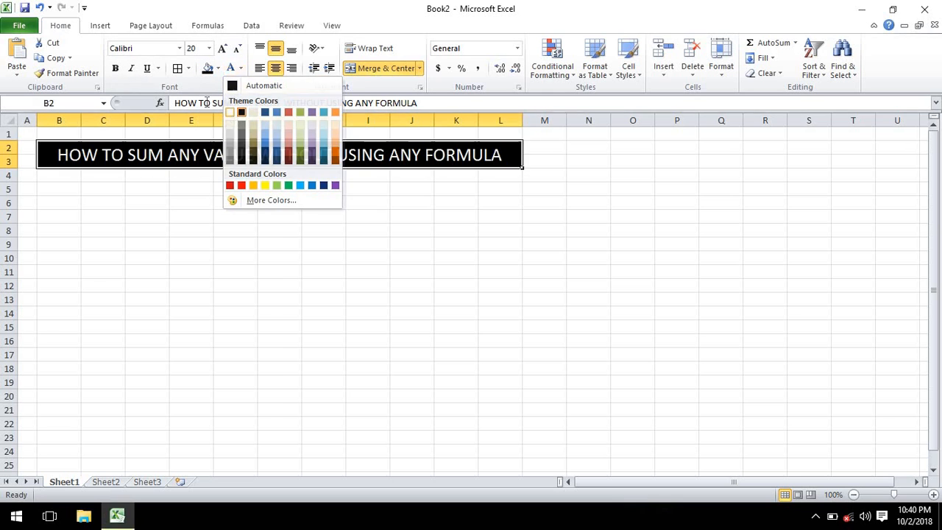
click(234, 112)
click(115, 69)
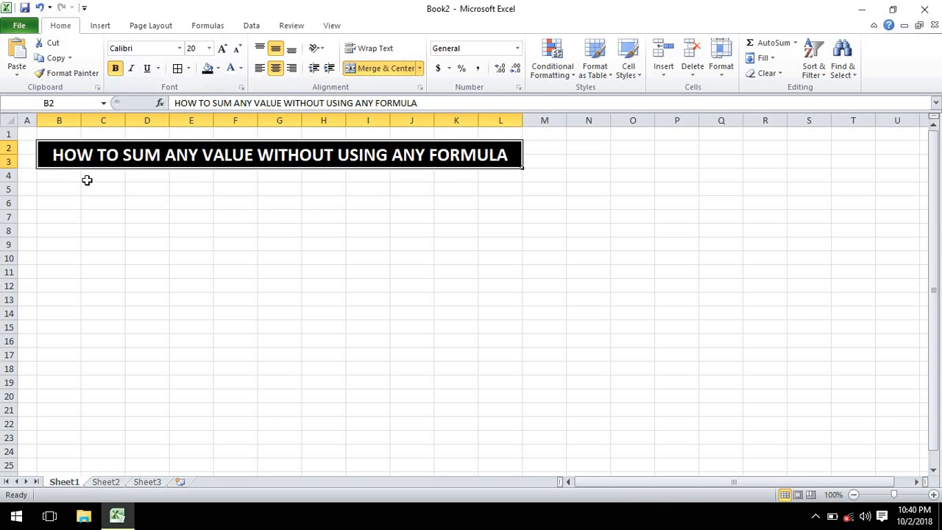
Enter the column headings S.NO., VALUE 1, VALUE 2 and RESULT in B6:E6, and copy RESULT into F6
click(63, 188)
click(59, 202)
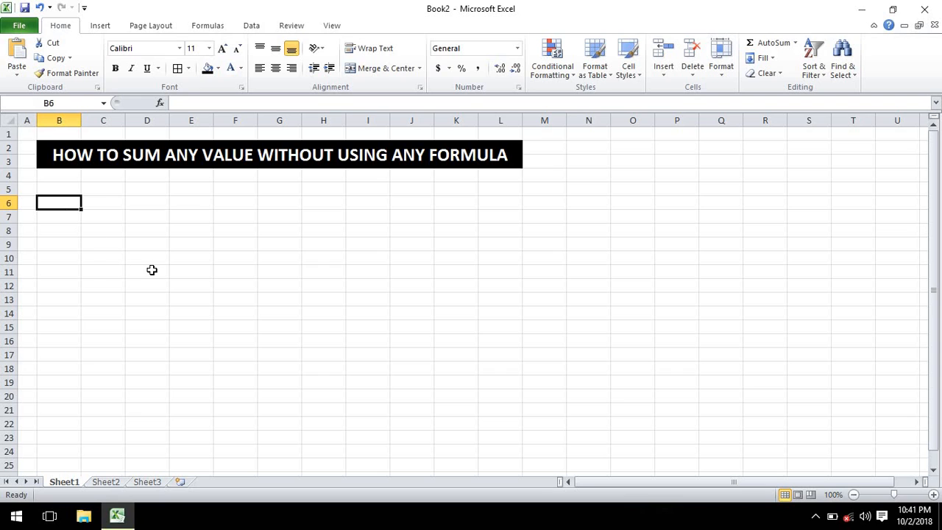
text(S.NO.)
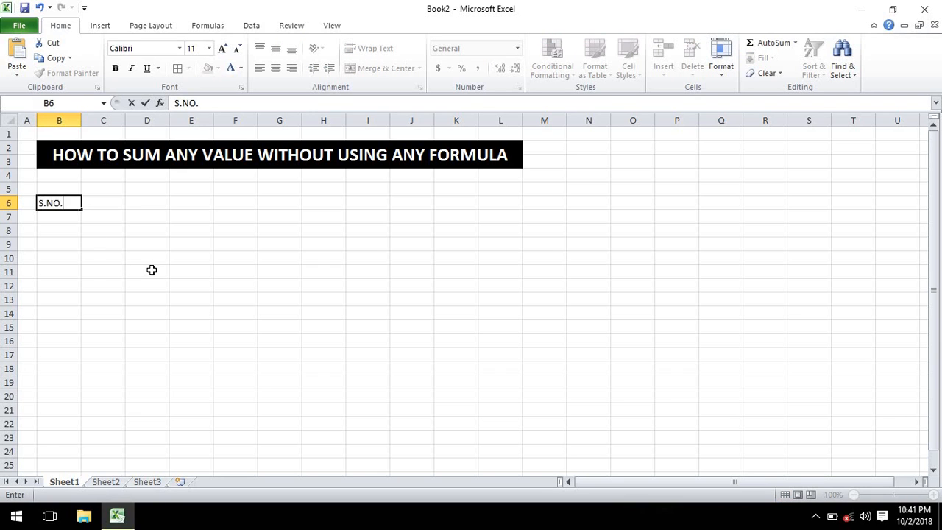
key(Tab)
text(V)
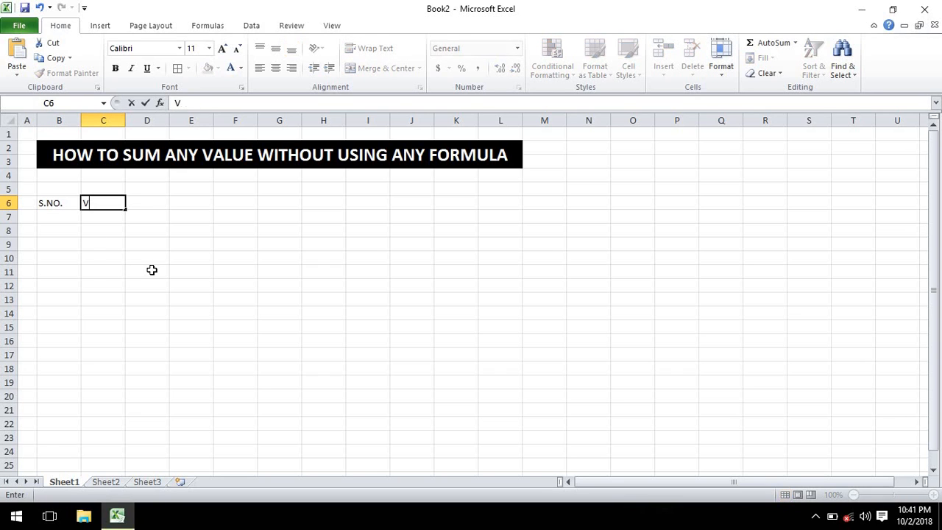
text(ALUE 1)
key(Tab)
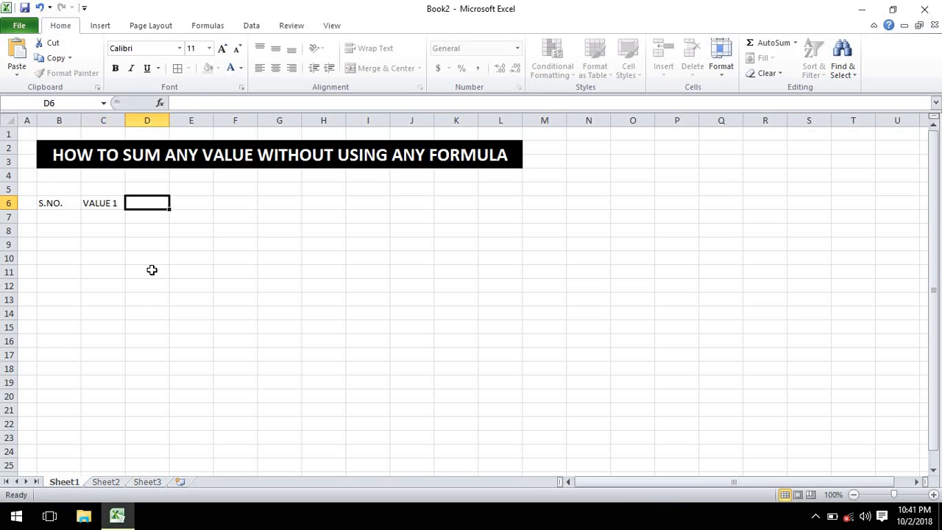
text(VALUE 2)
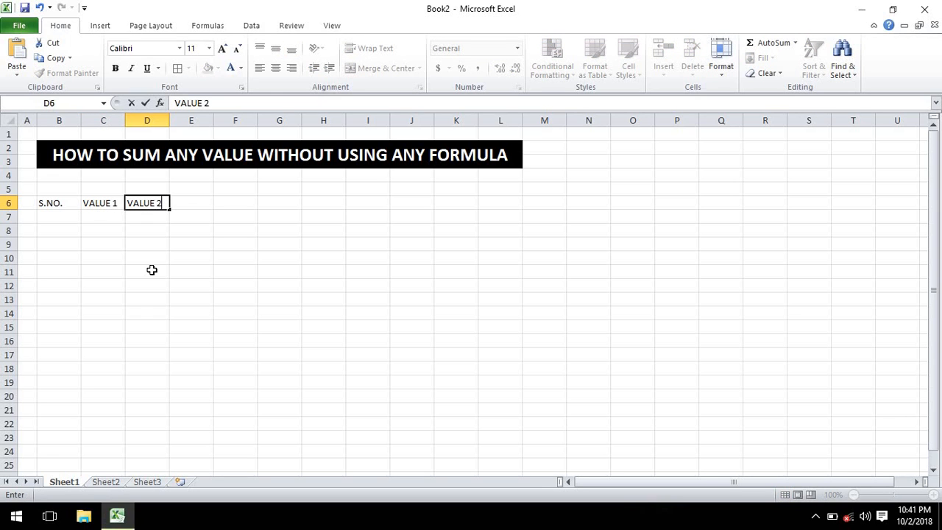
key(Tab)
text(RE)
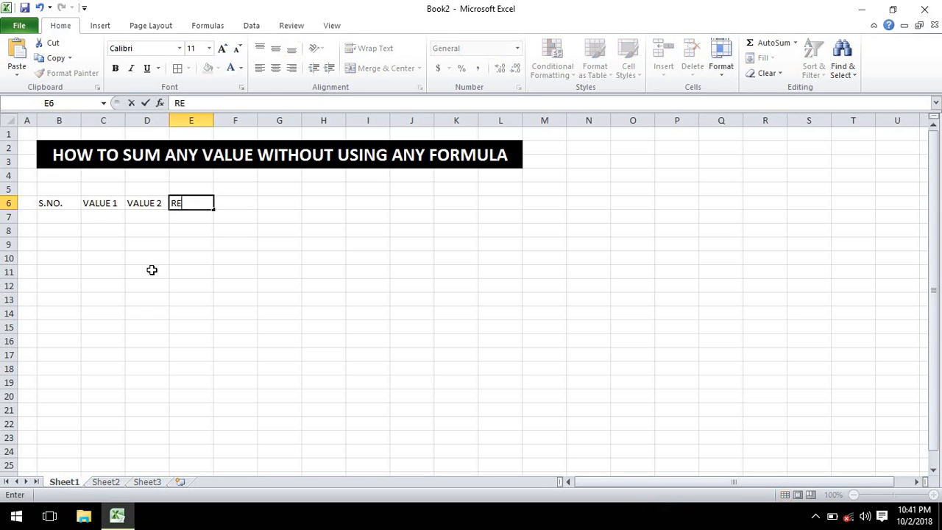
key(Tab)
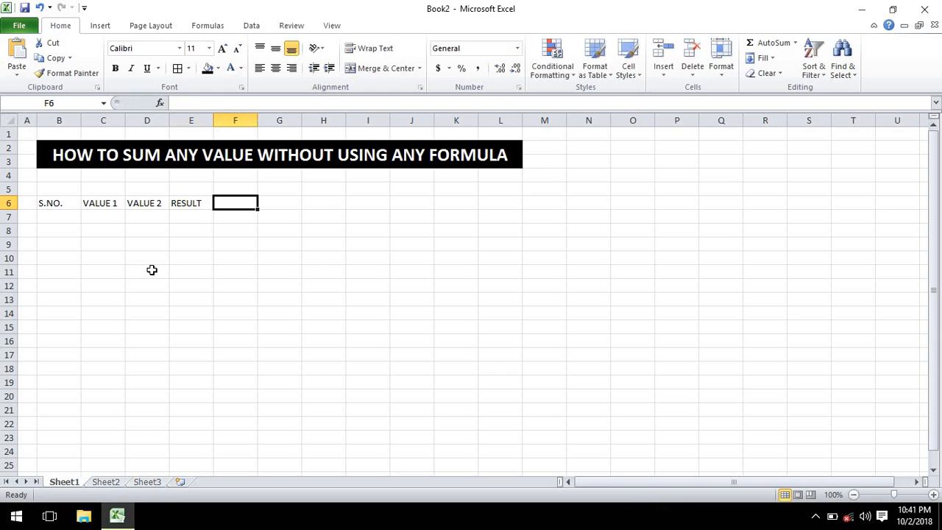
key(ctrl+r)
key(Return)
Number the rows from 1 to 5 under S.NO. in cells B7:B11
key(Left)
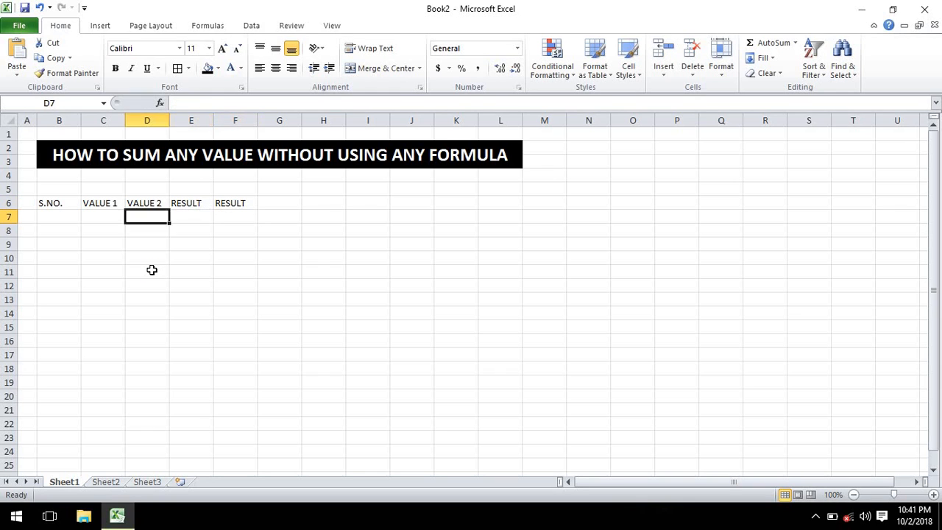
key(Left)
key(Left)
text(1)
key(Return)
text(2)
key(Return)
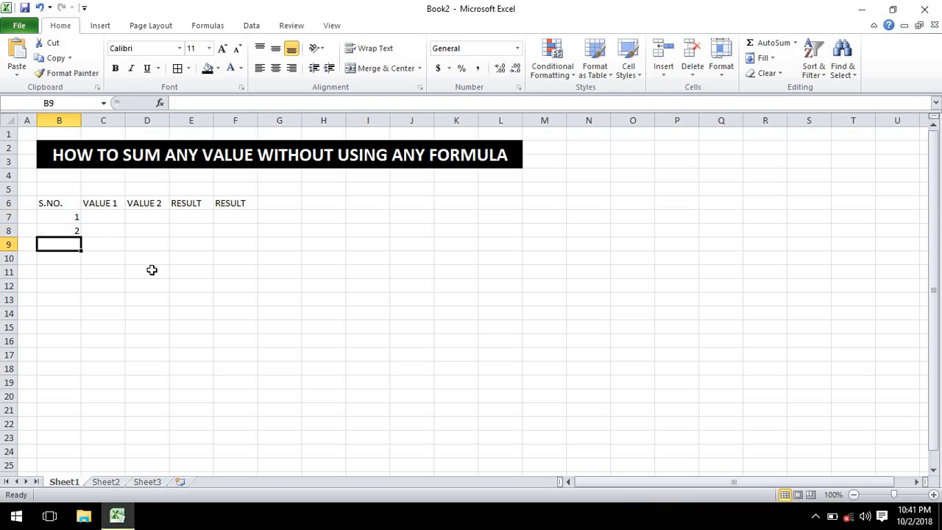
text(3)
key(Return)
text(4)
key(Return)
text(5)
key(Return)
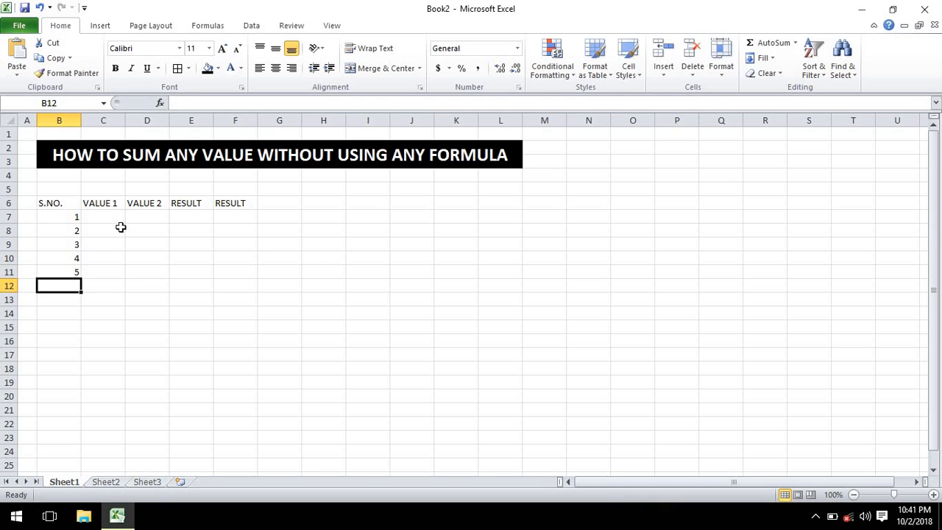
Enter 10, 20, 30, 40 and 50 under VALUE 1 in cells C7:C11
drag(117, 217, 119, 230)
key(shift+Up)
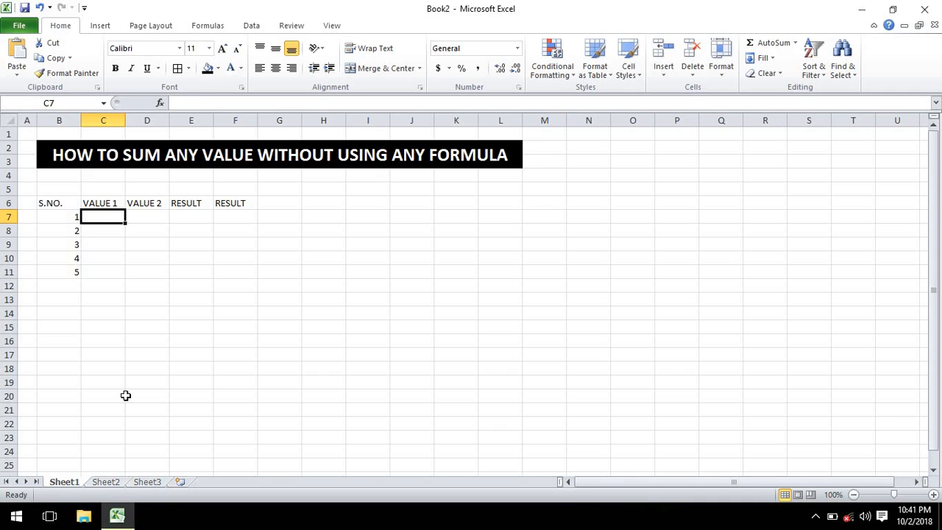
text(10)
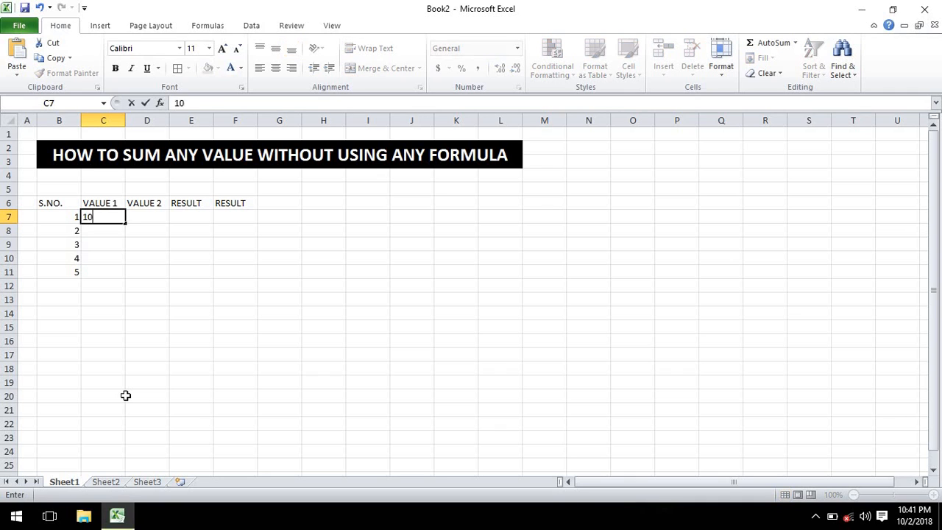
key(Return)
text(20)
key(Return)
text(30)
key(Return)
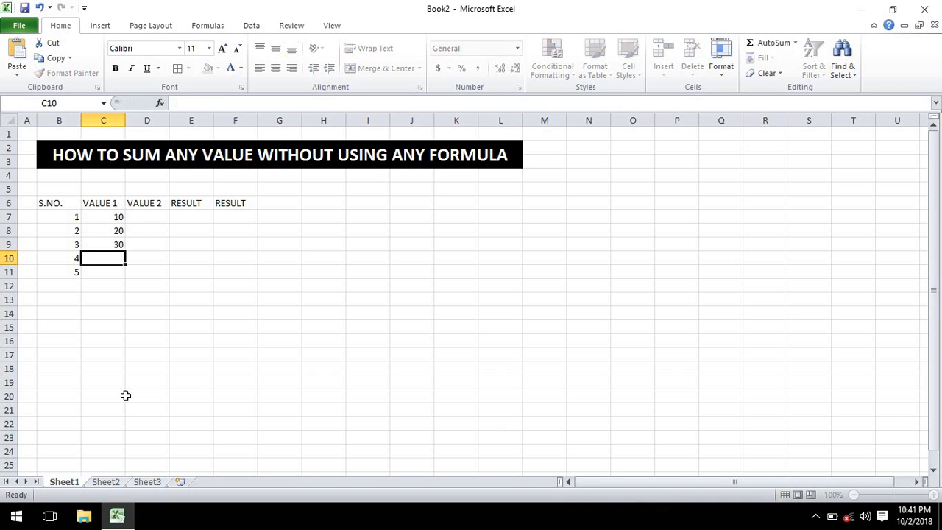
text(40)
key(Return)
text(50)
key(Return)
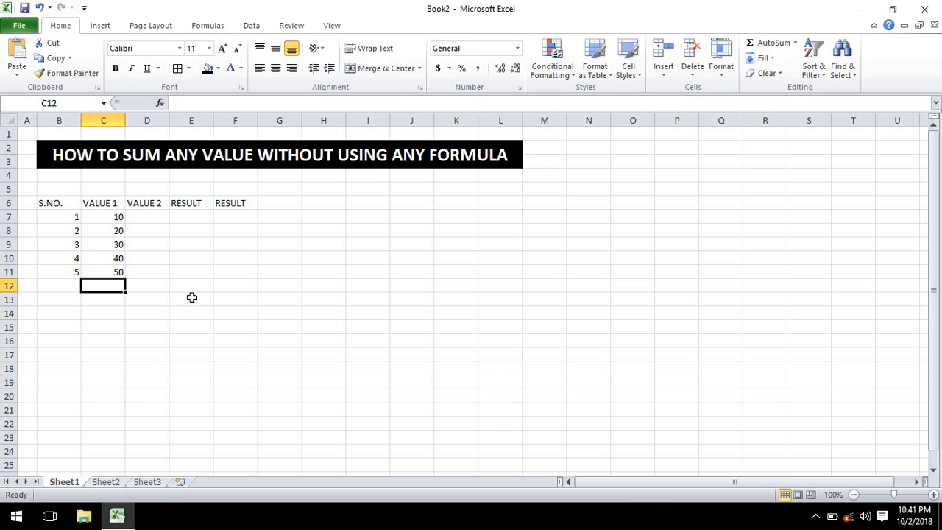
Fill the VALUE 1 numbers across into the VALUE 2 cells D7:D11
drag(165, 216, 159, 270)
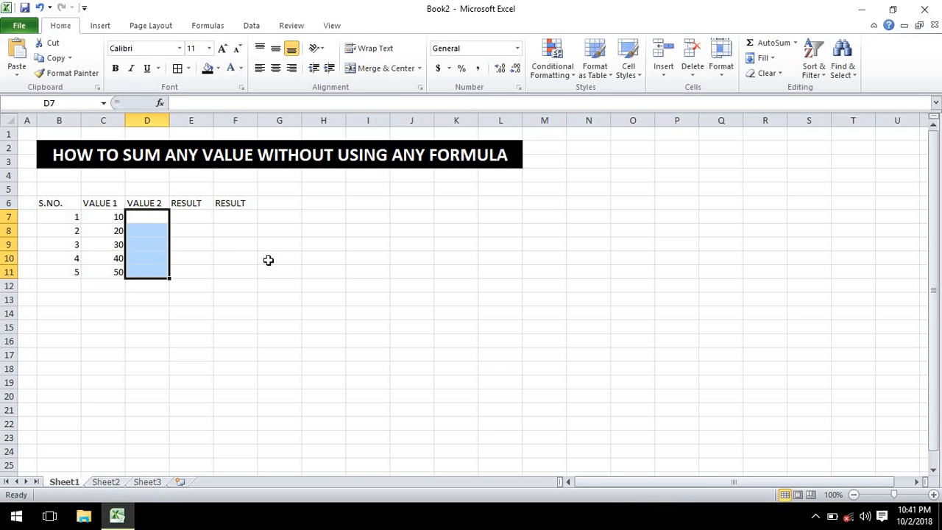
key(ctrl+r)
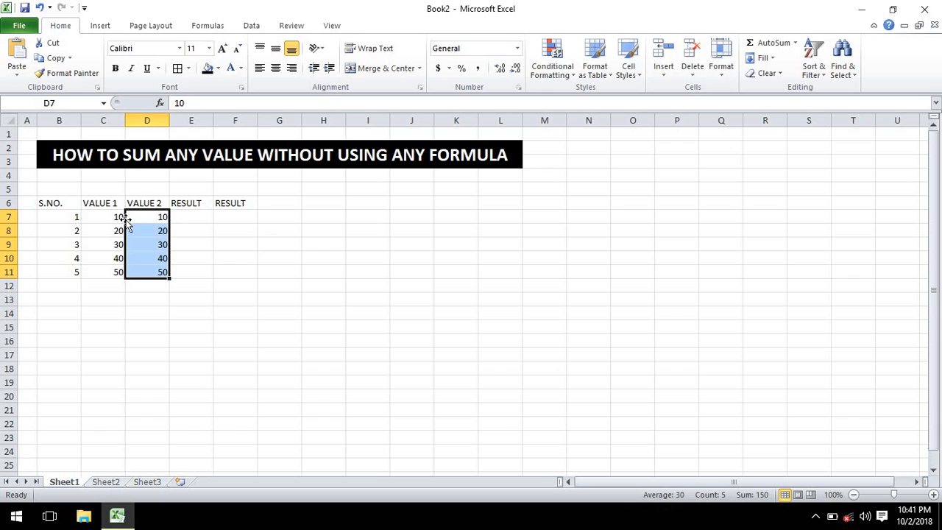
click(183, 222)
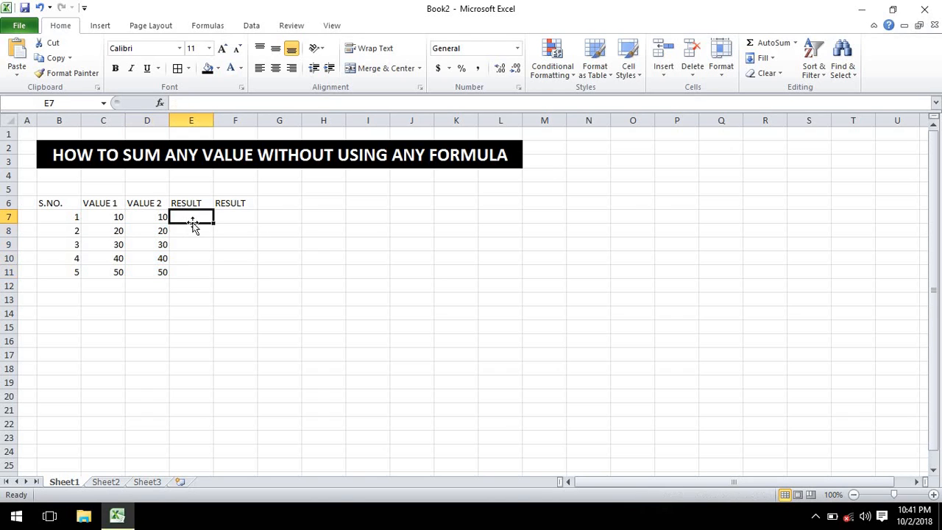
Give the heading row B6:F6 a dark red fill with bold white text, and apply all borders to B7:F11
click(68, 203)
drag(68, 202, 225, 205)
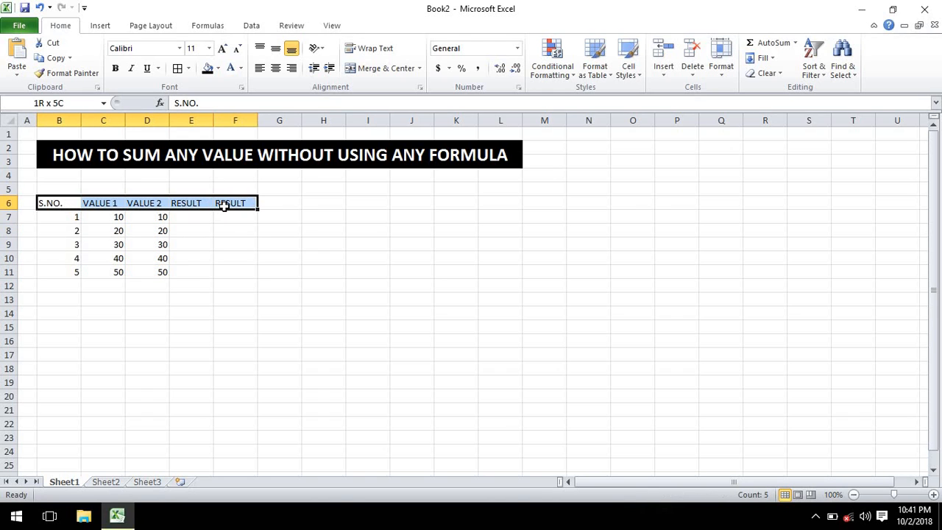
click(217, 69)
click(206, 170)
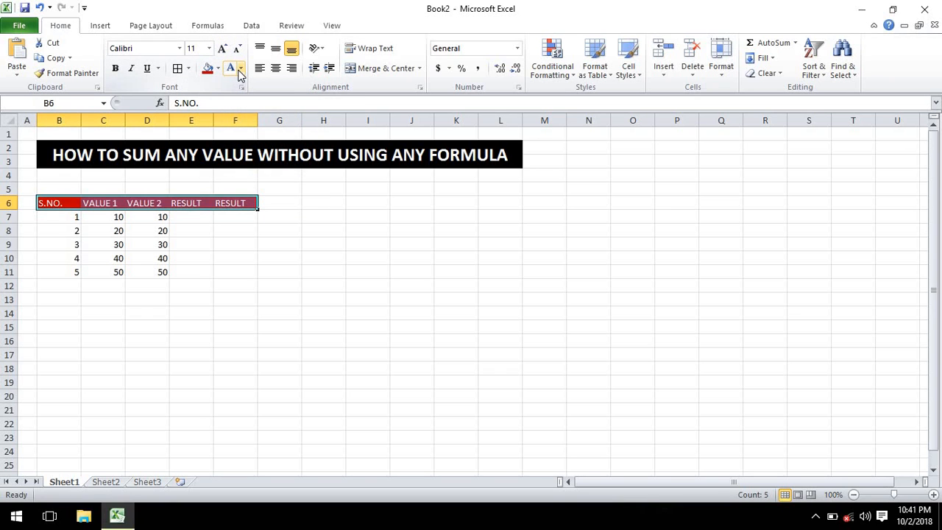
click(116, 68)
drag(58, 219, 219, 269)
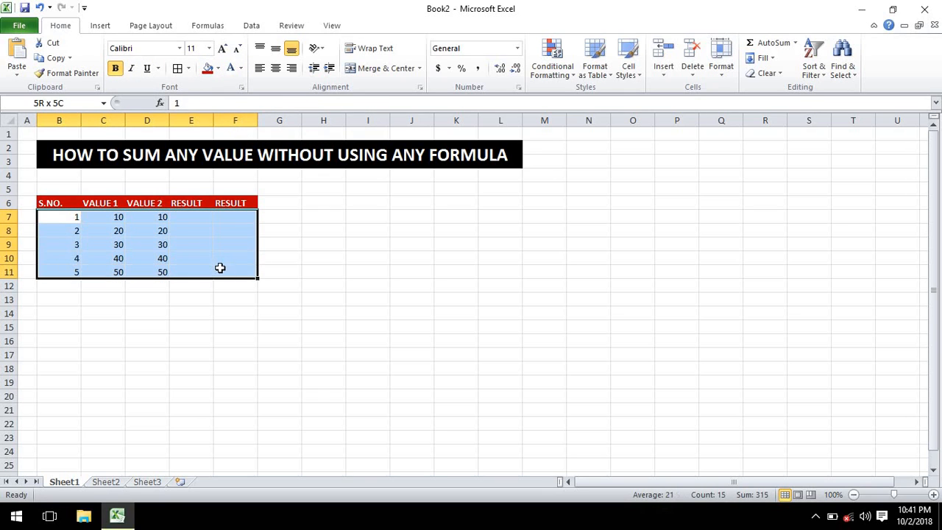
click(180, 68)
Merge and center B5:F5 above the headings and enter WITH FORMULA in it
drag(76, 195, 231, 189)
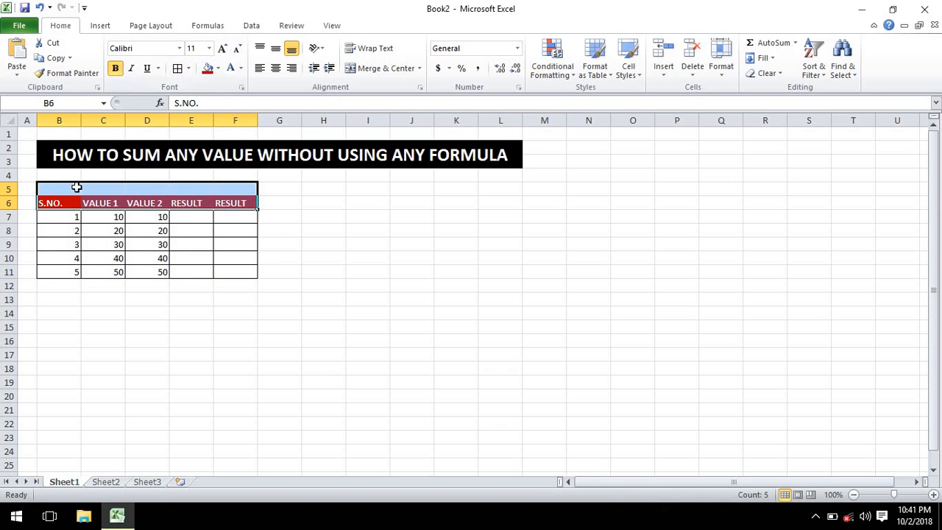
drag(63, 184, 228, 189)
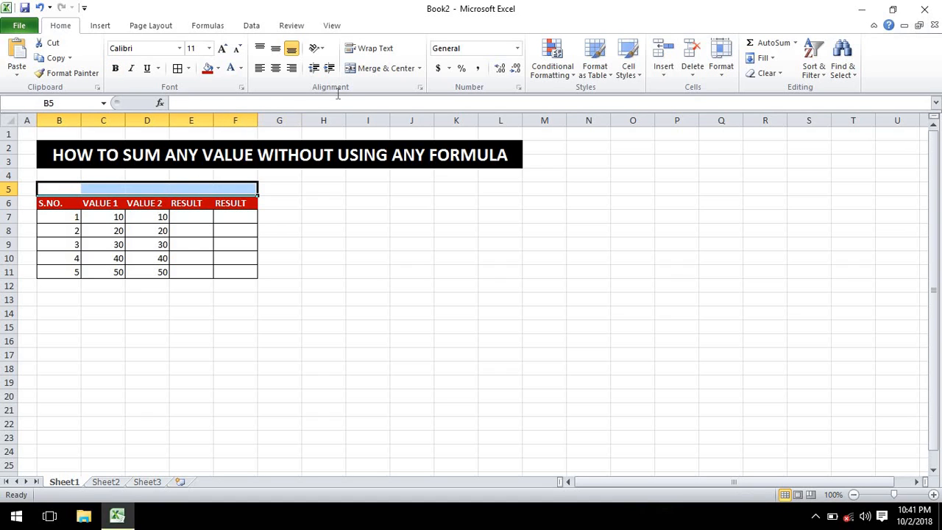
click(359, 68)
text(WI)
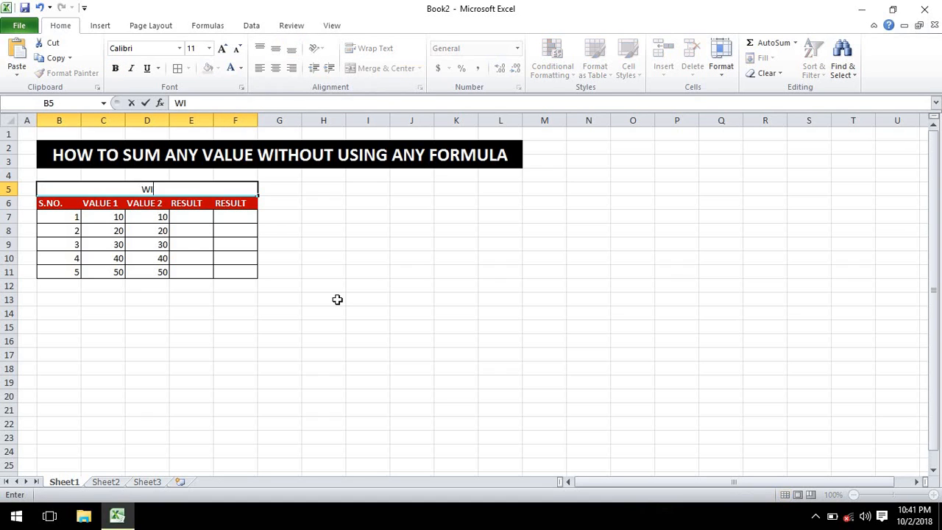
text(TH FORMULA)
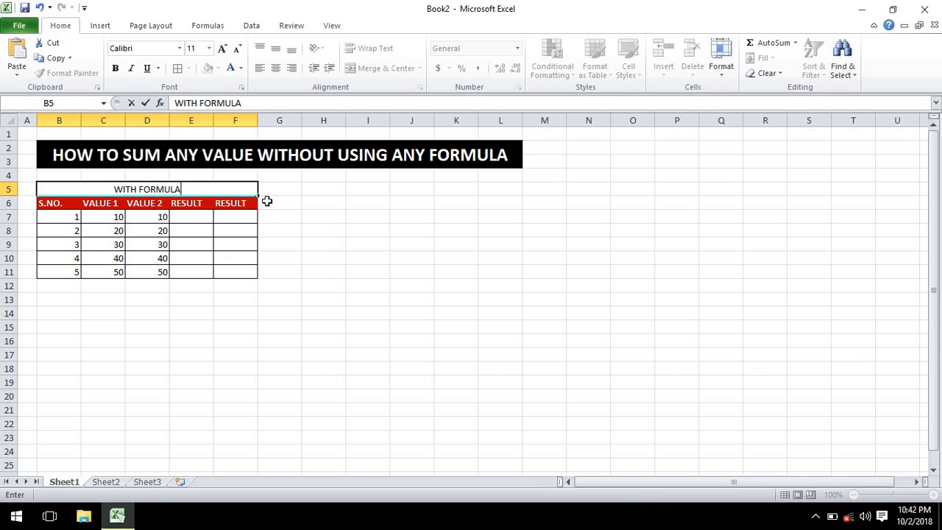
click(273, 225)
Give the merged WITH FORMULA cell a dark blue fill with bold white text
drag(252, 192, 250, 204)
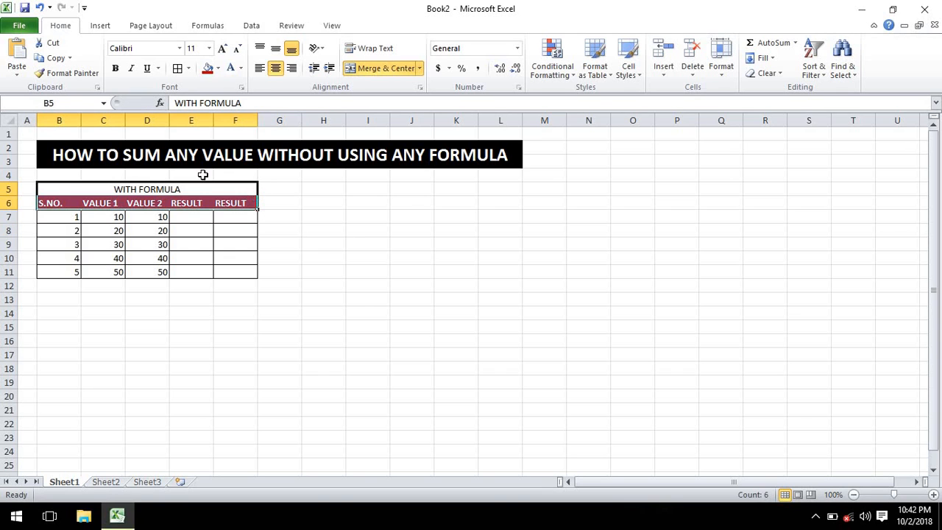
click(198, 195)
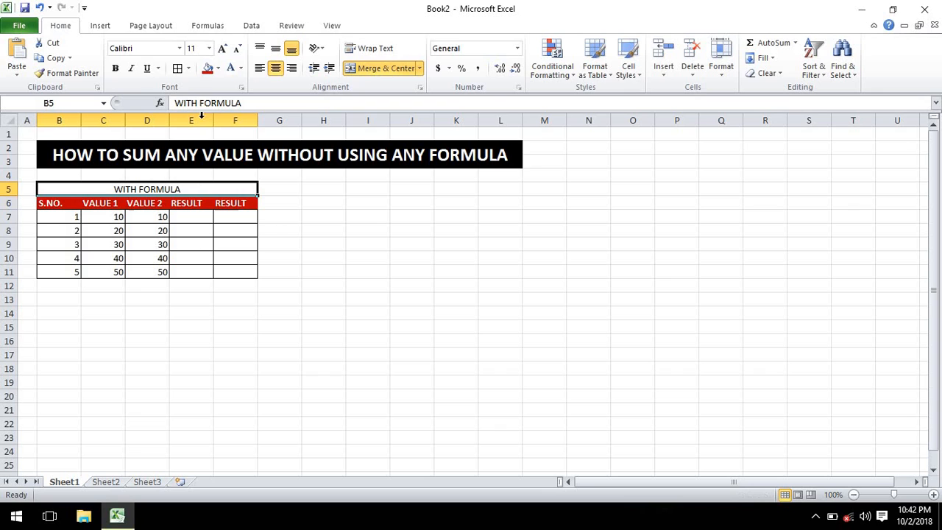
click(218, 68)
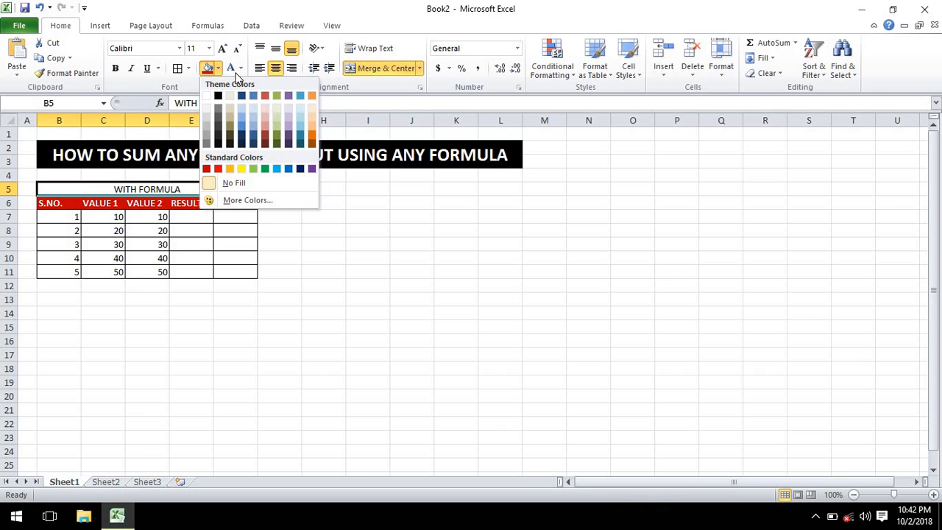
click(299, 169)
click(229, 68)
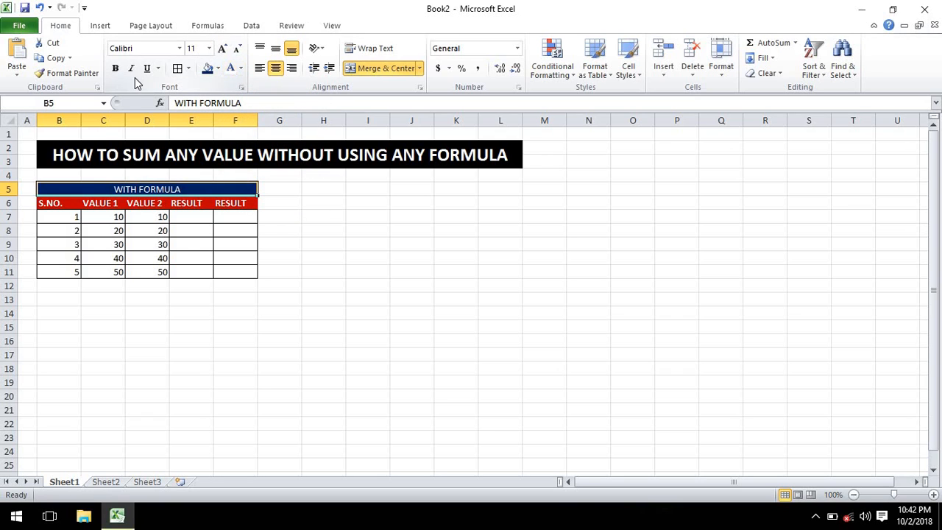
click(116, 67)
click(277, 246)
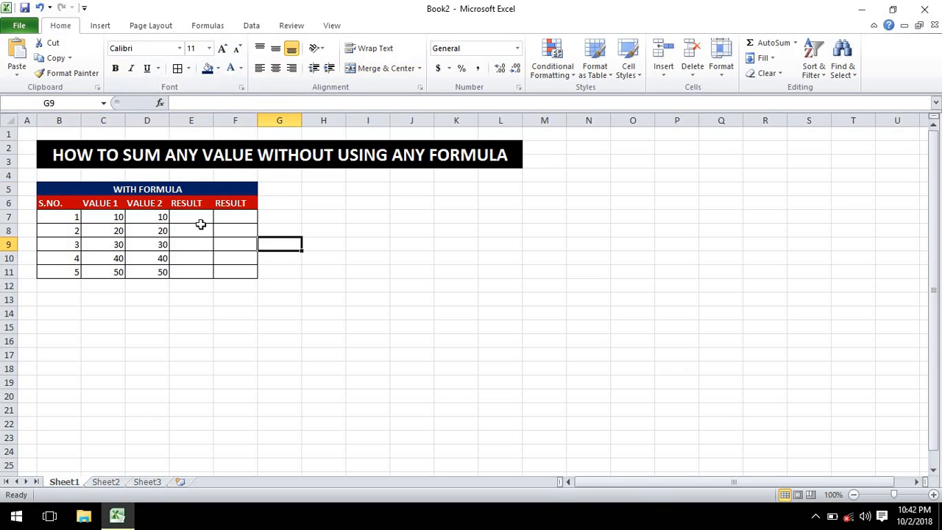
Enter =SUM(C7:D7) in E7 and fill the formula down through E11
click(198, 219)
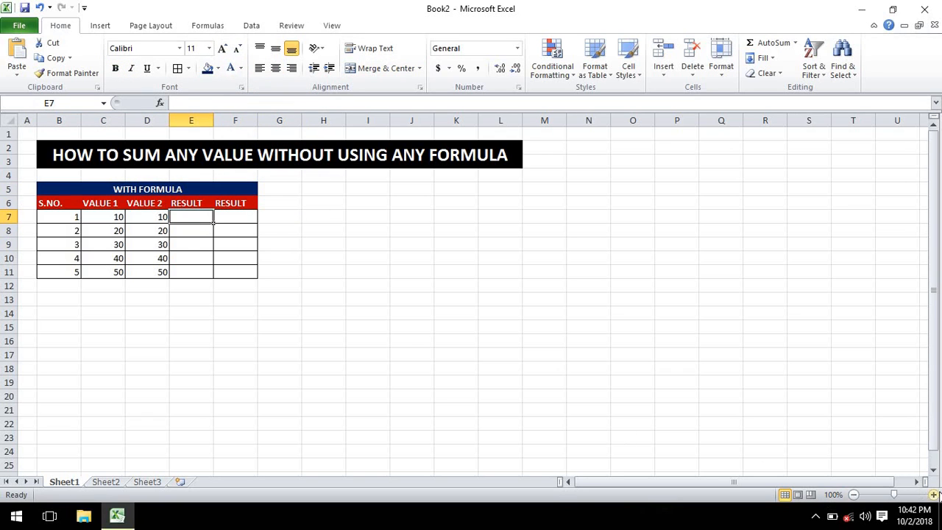
click(934, 495)
click(933, 494)
click(933, 494)
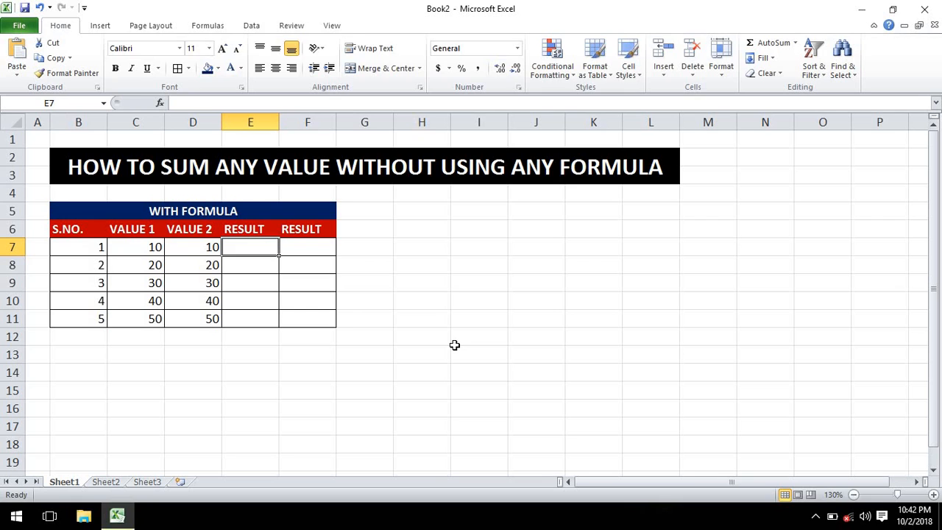
text(=SUM()
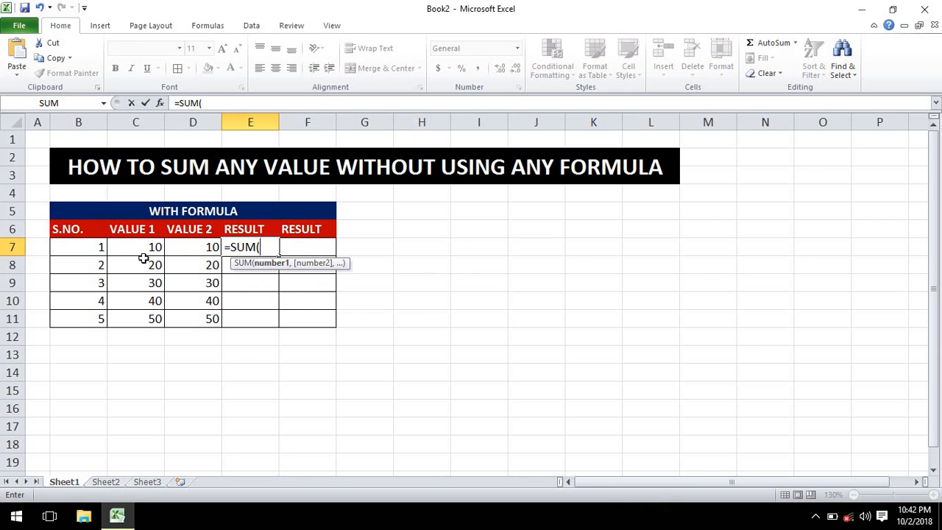
drag(145, 250, 185, 253)
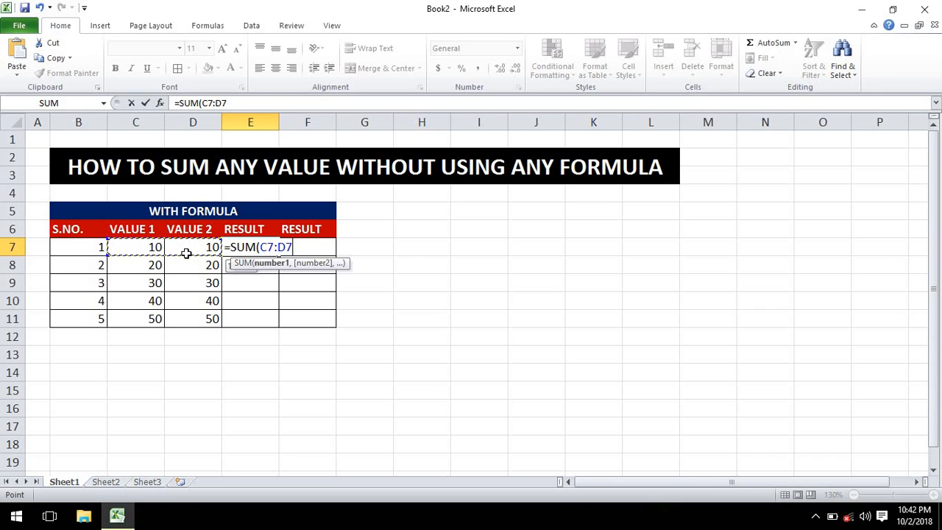
text())
key(Return)
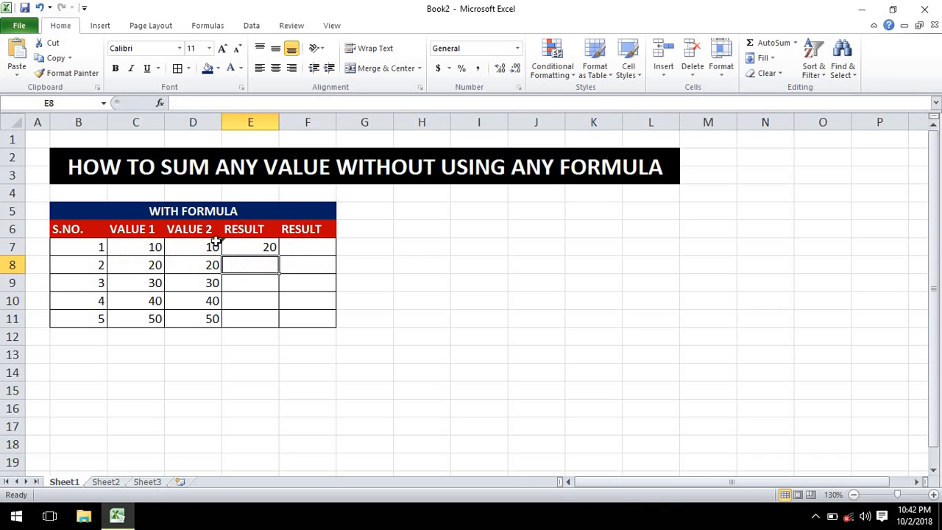
click(248, 243)
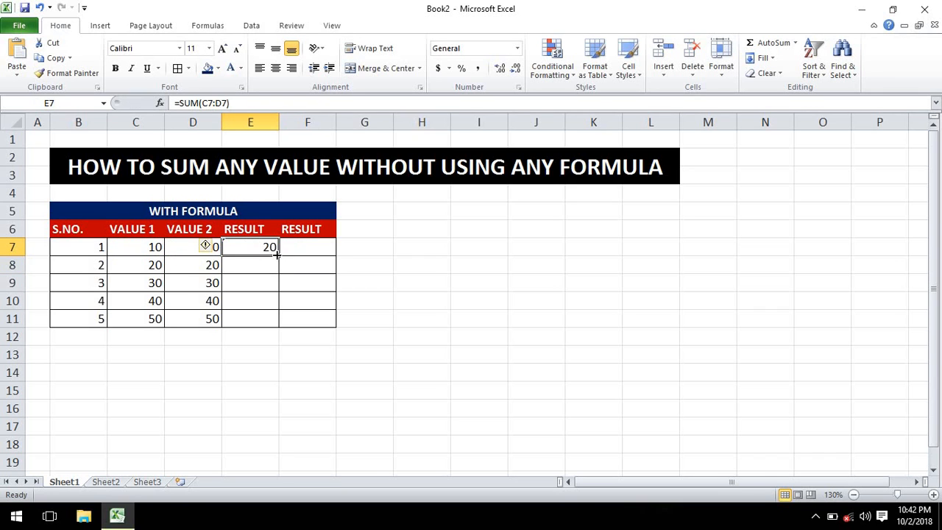
drag(279, 255, 274, 320)
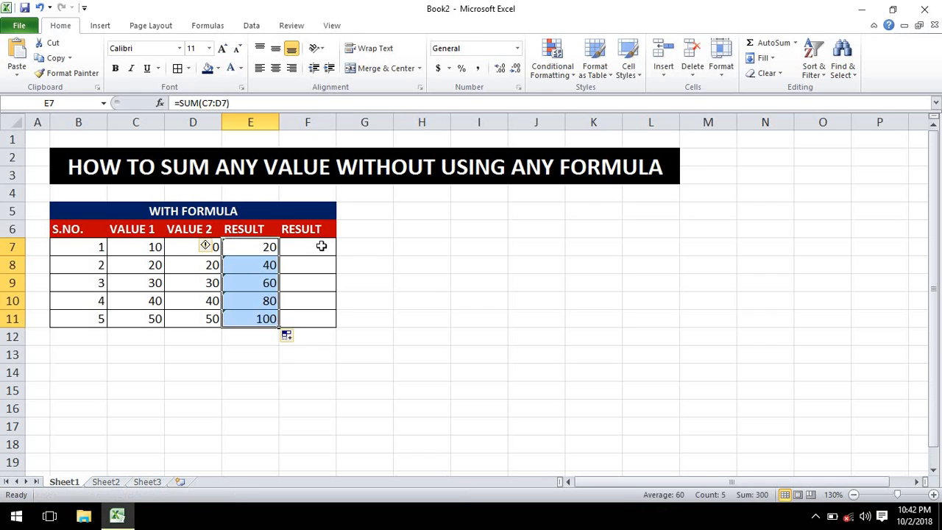
Enter =C7+D7 in F7 under the second RESULT heading and fill it down through F11
click(310, 246)
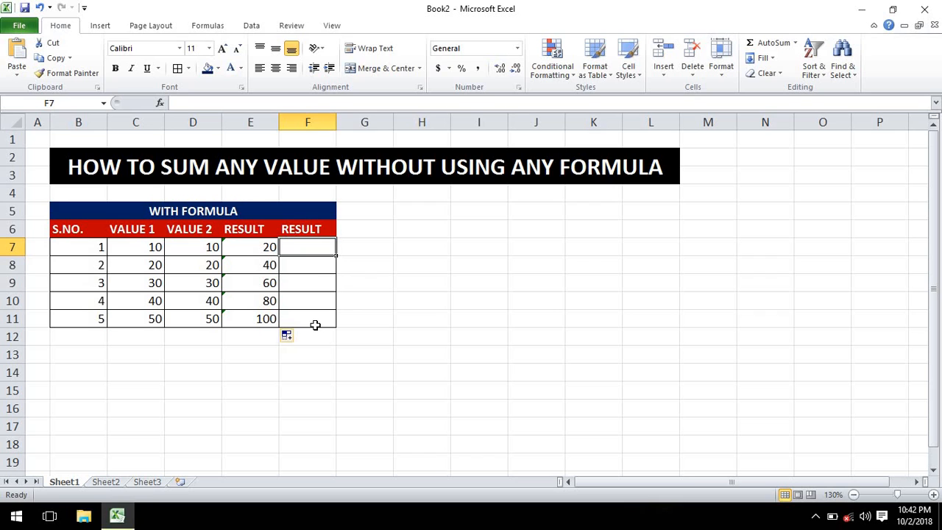
text(=)
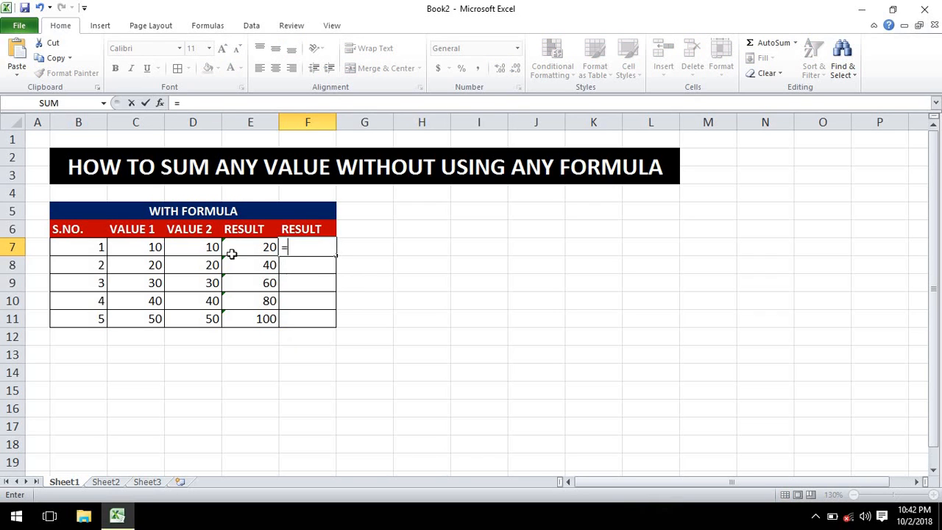
click(150, 250)
text(+)
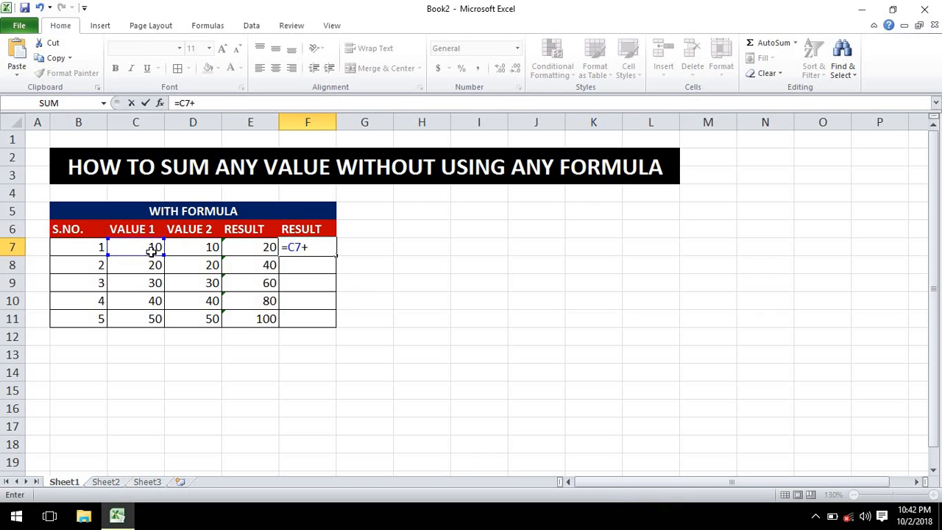
click(200, 250)
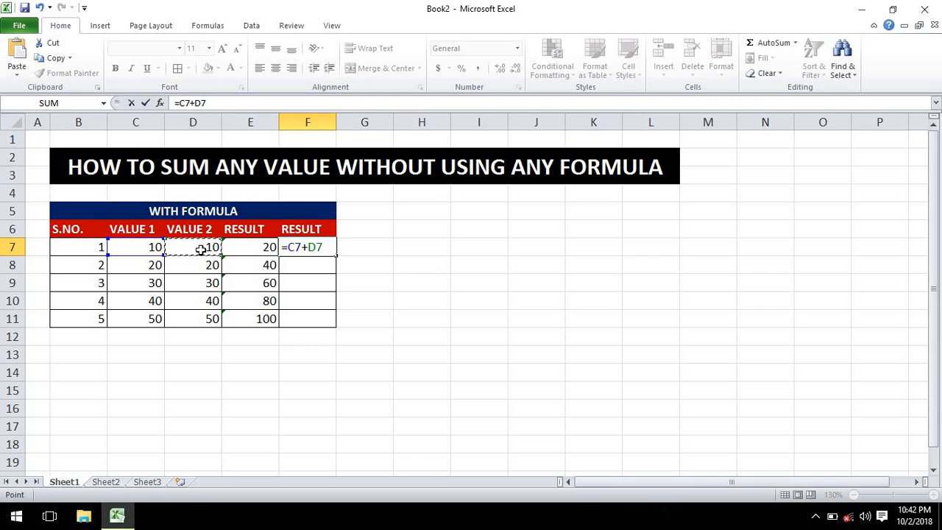
key(Return)
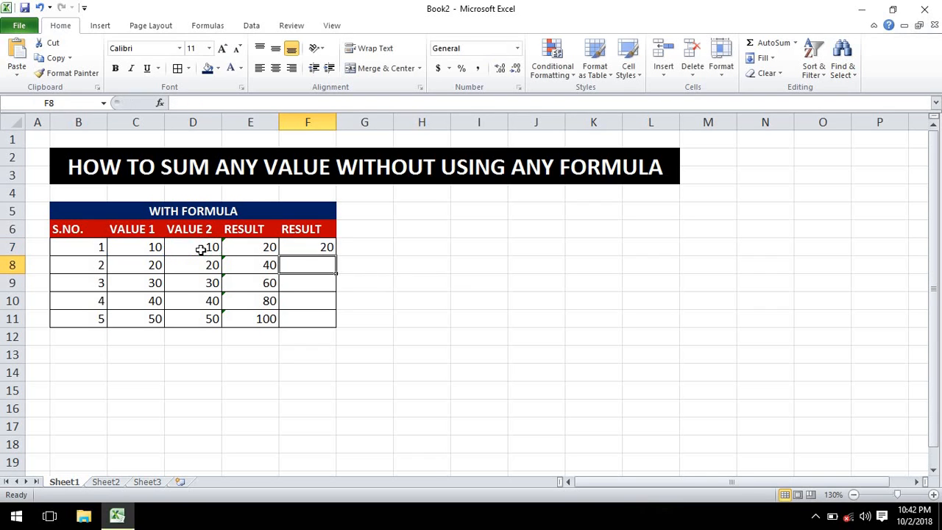
click(287, 247)
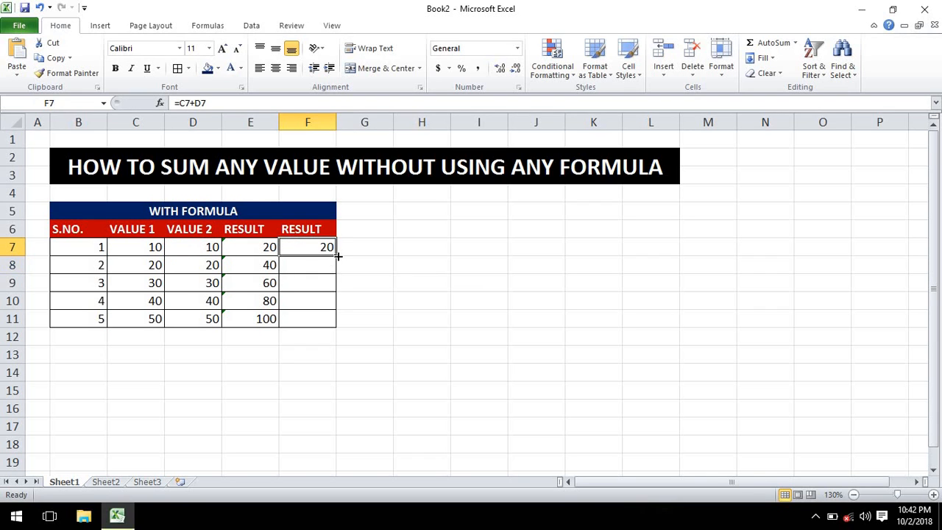
drag(336, 254, 324, 324)
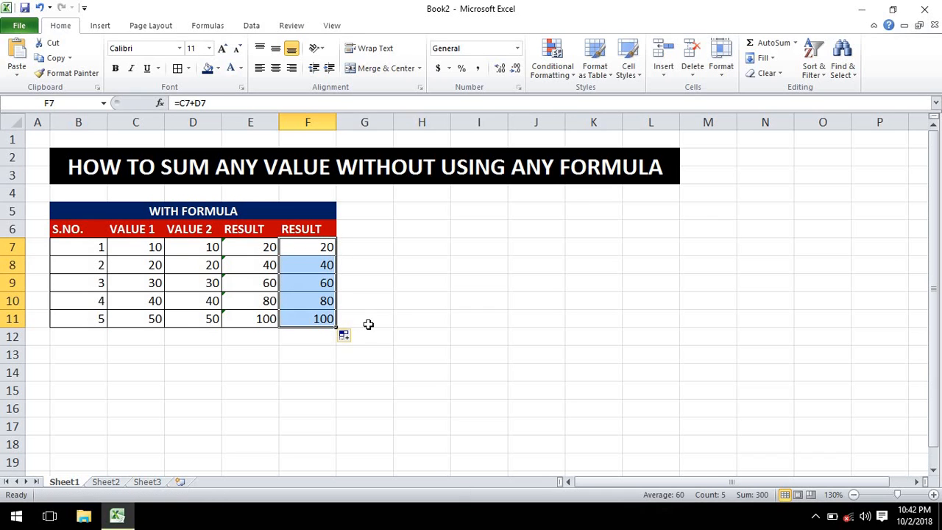
click(368, 325)
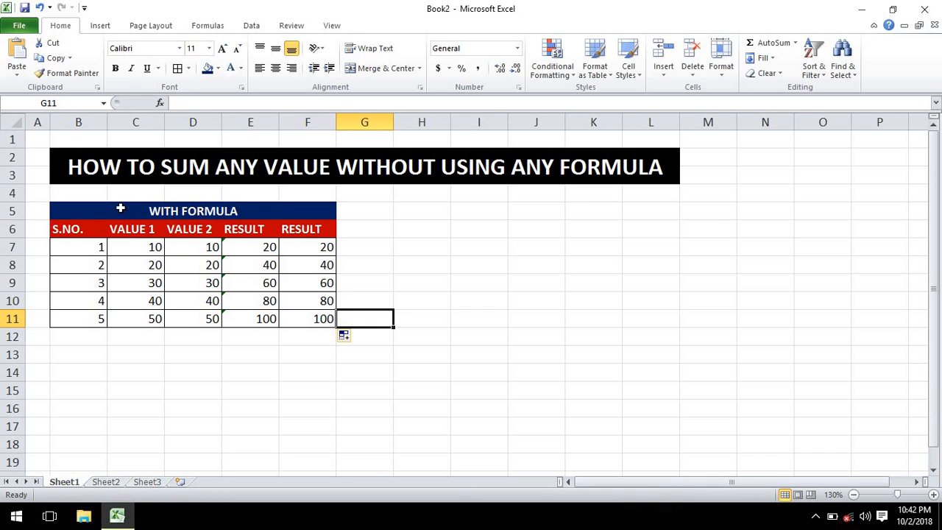
Copy the whole WITH FORMULA table B5:F11 and paste the copy starting at H5
drag(122, 206, 205, 318)
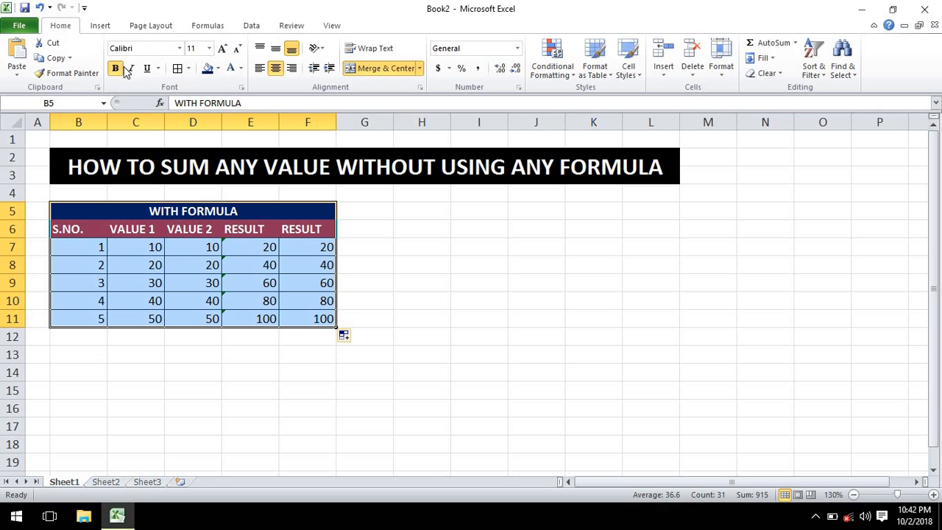
click(55, 58)
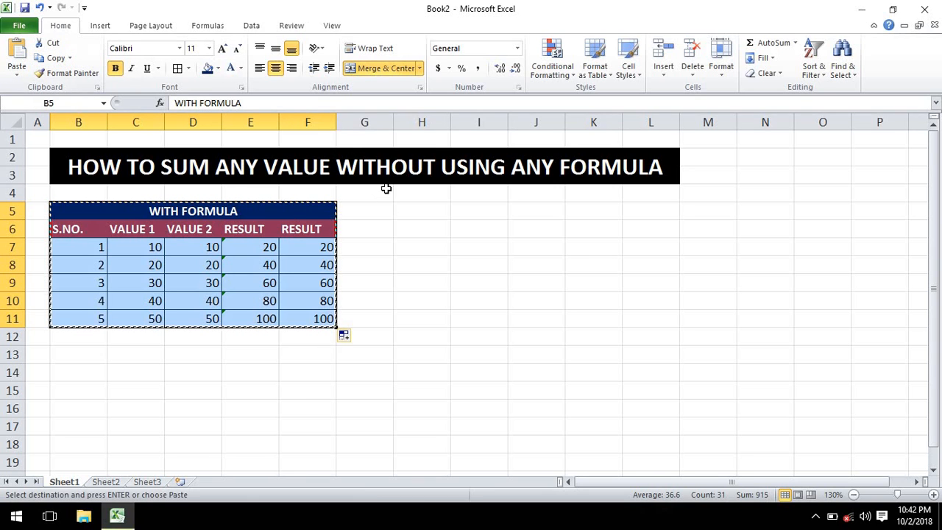
click(405, 208)
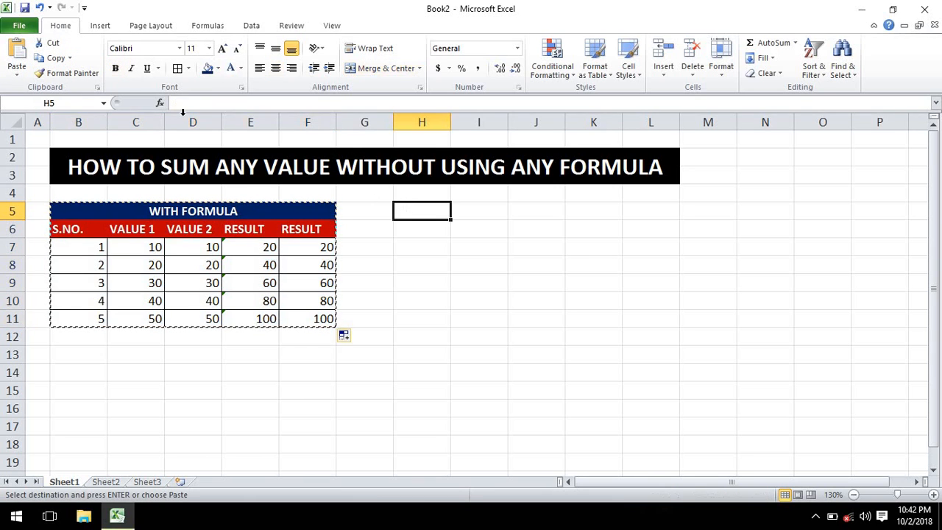
click(19, 46)
click(444, 281)
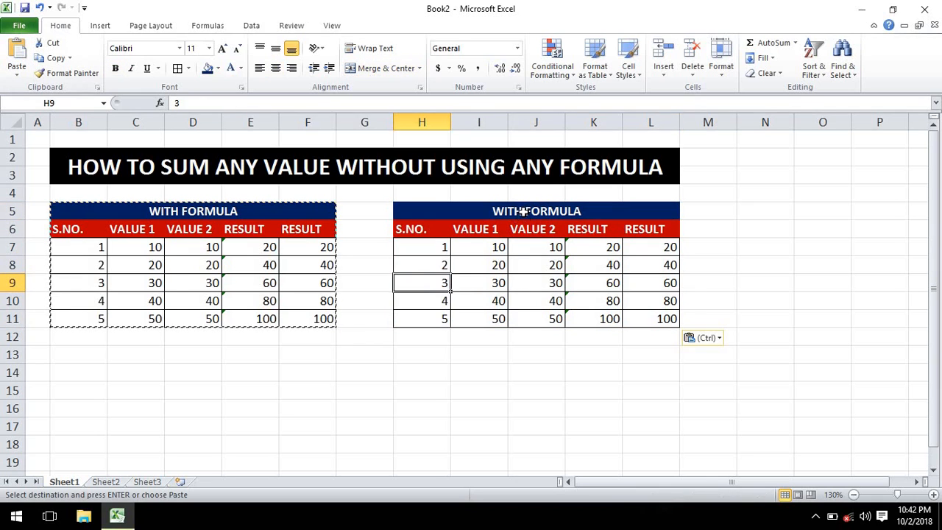
Change the copied table's merged heading in H5 to WITHOUT FORMULA
double_click(524, 212)
text(OUT)
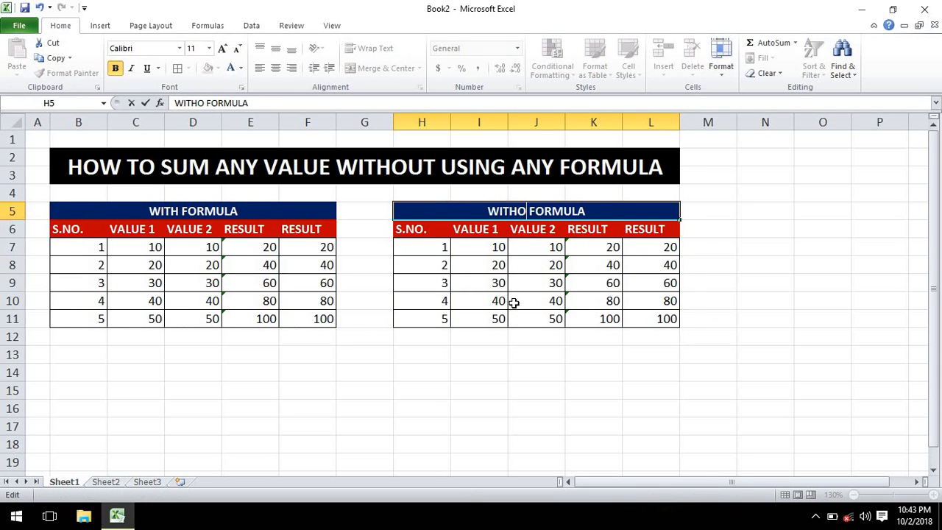
key(Return)
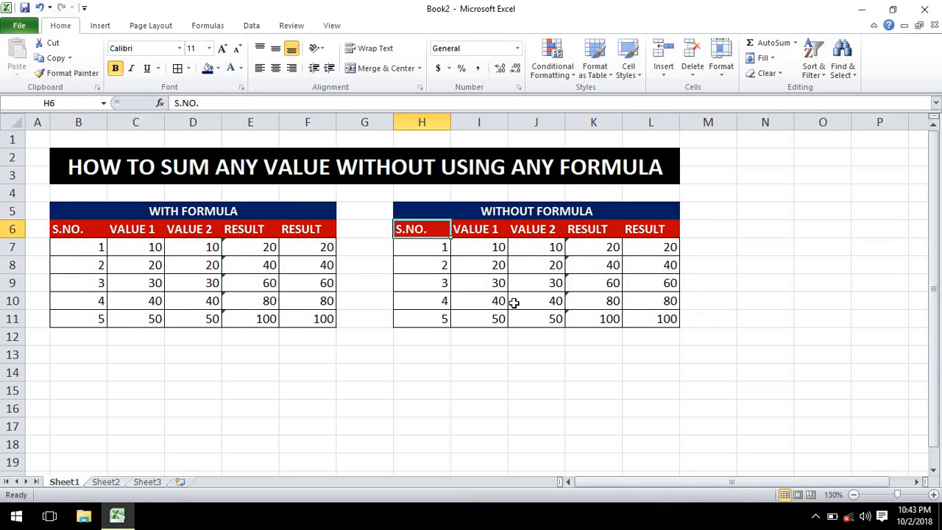
Rename the WITHOUT FORMULA table's column headings to NORMAL in I6, VALUE in J6 and ADD in K6
click(494, 252)
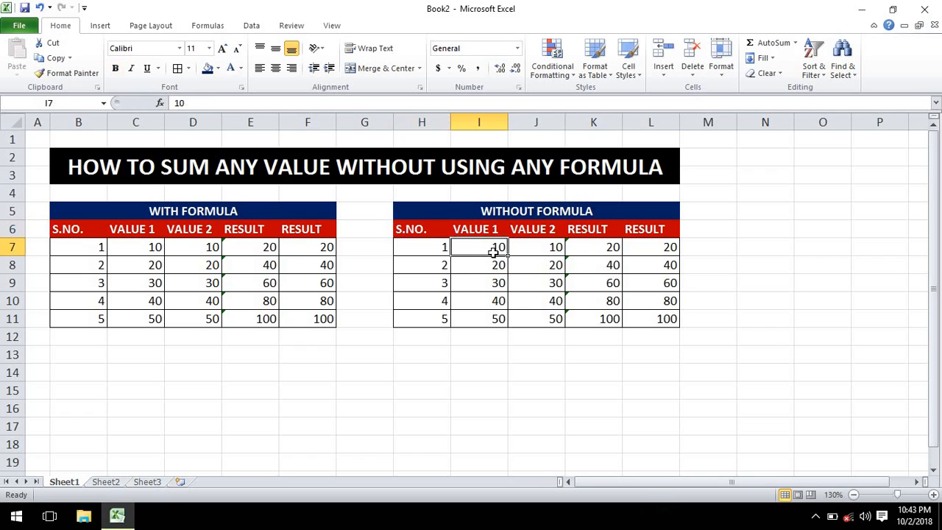
click(553, 245)
click(495, 237)
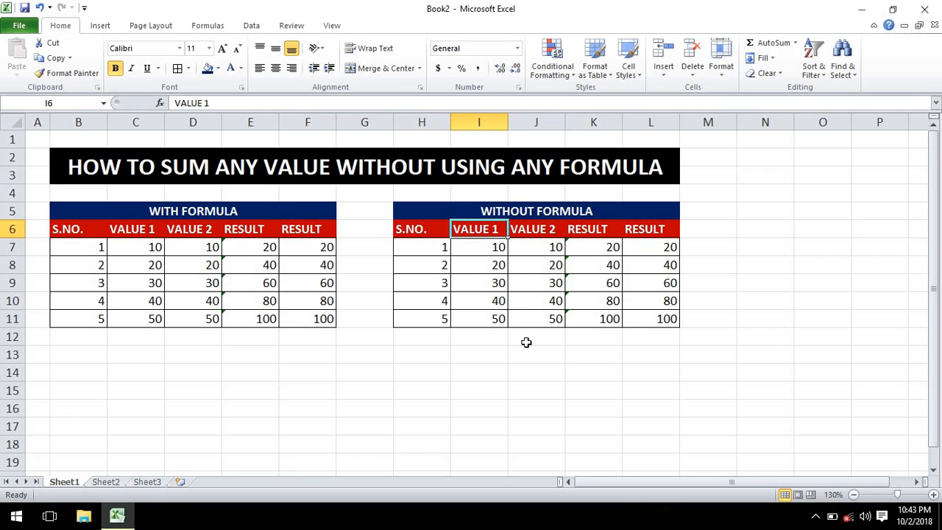
text(NORMAL)
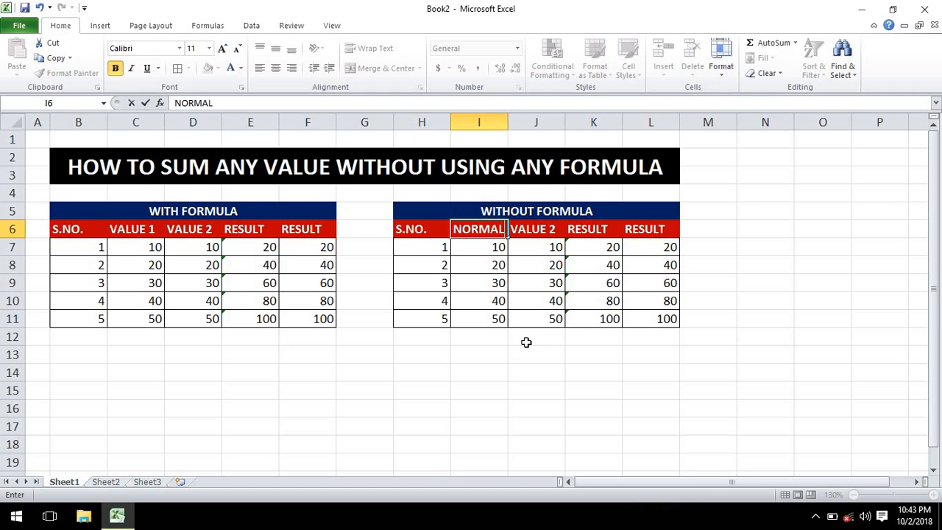
click(540, 322)
click(541, 231)
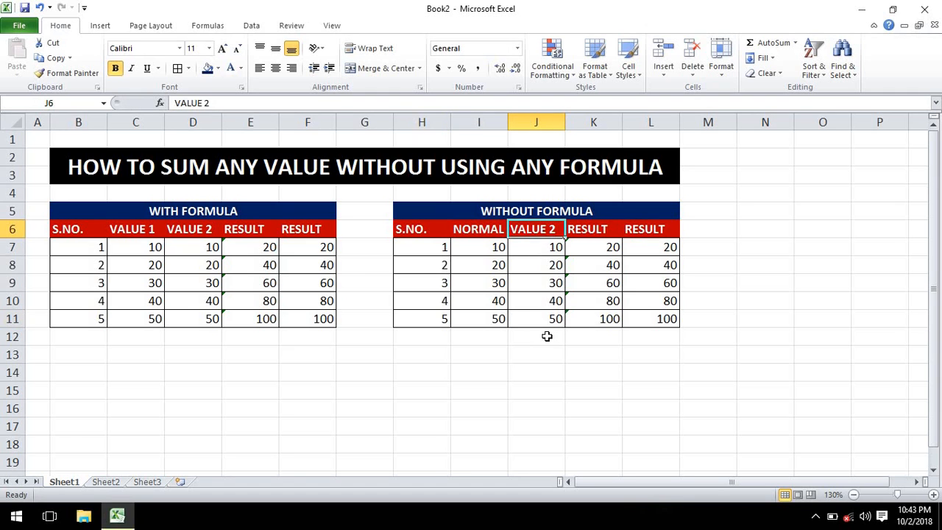
text(VALU)
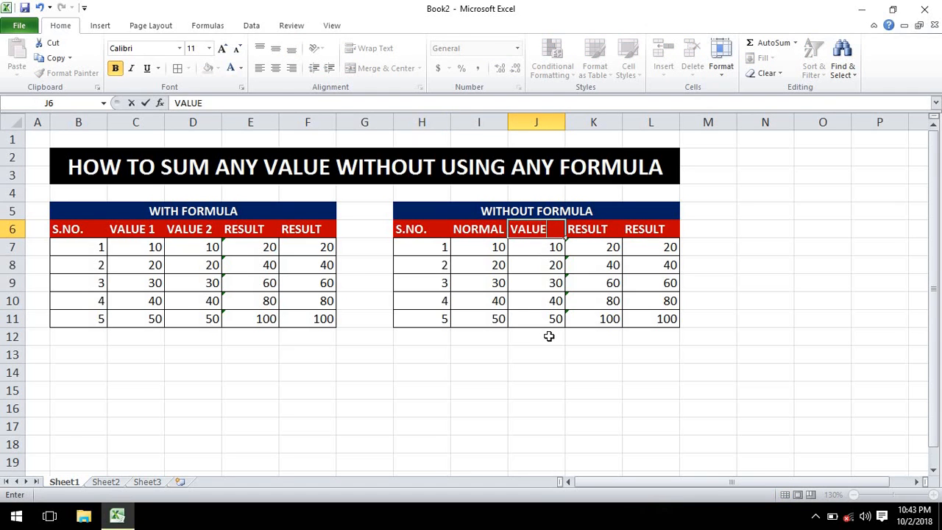
text(E)
key(Tab)
text(ADD)
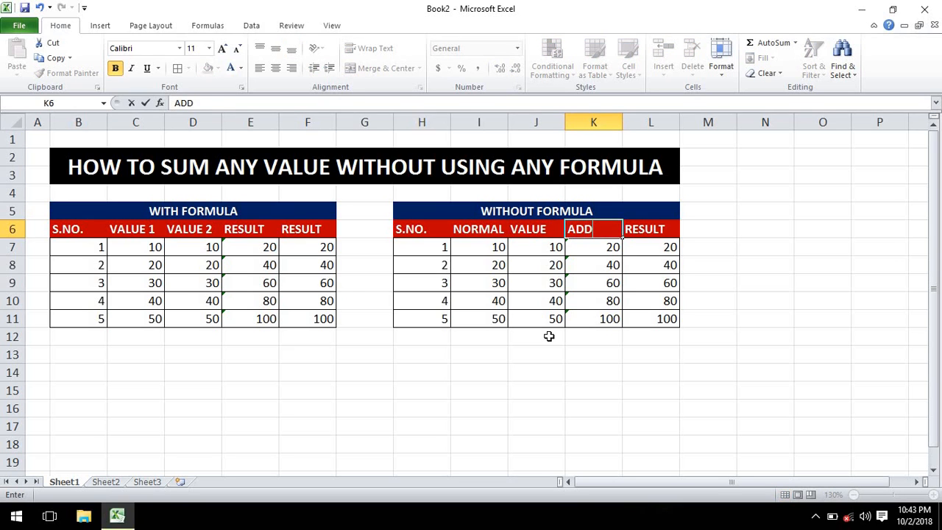
key(Return)
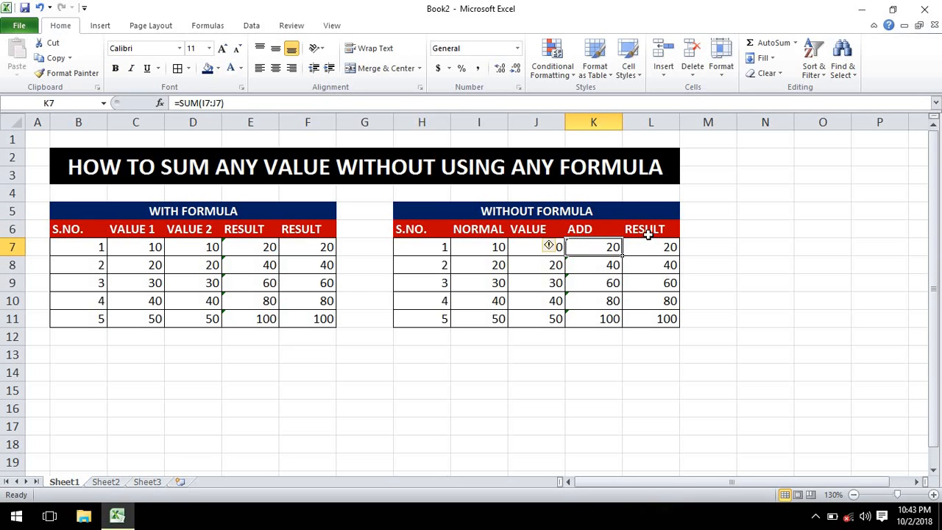
Clear the contents and formatting of the RESULT column L6:L11 in the WITHOUT FORMULA table
drag(648, 234, 665, 316)
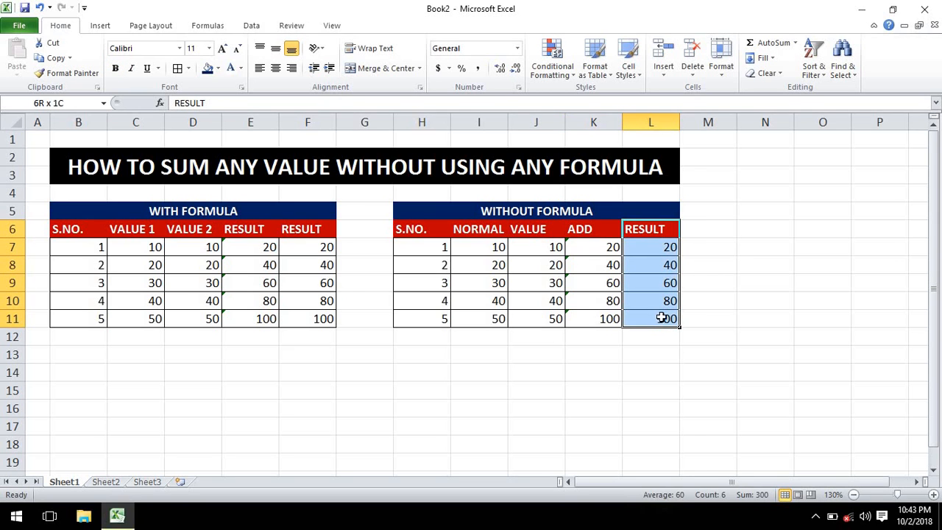
click(780, 74)
click(774, 90)
drag(755, 263, 758, 250)
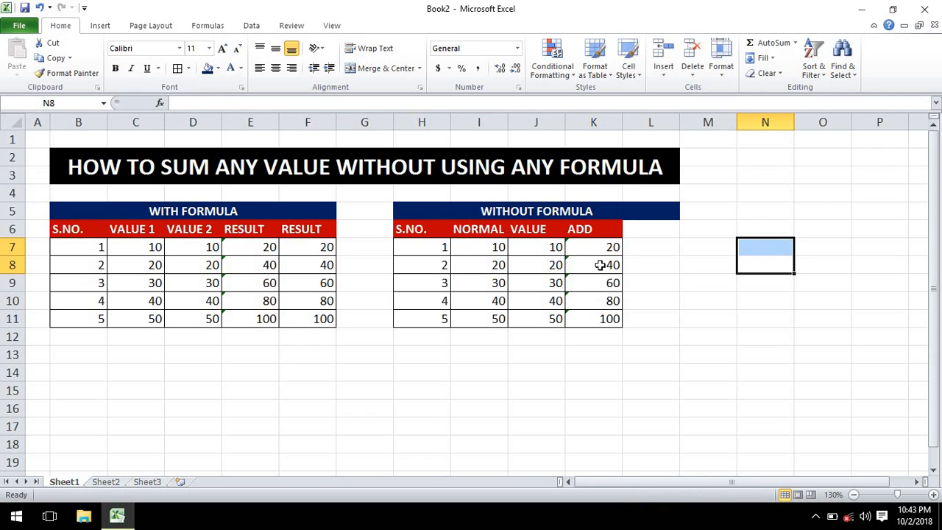
Replace the formulas under ADD in K7:K11 with the VALUE column's numbers 10, 20, 30, 40 and 50
drag(595, 247, 600, 320)
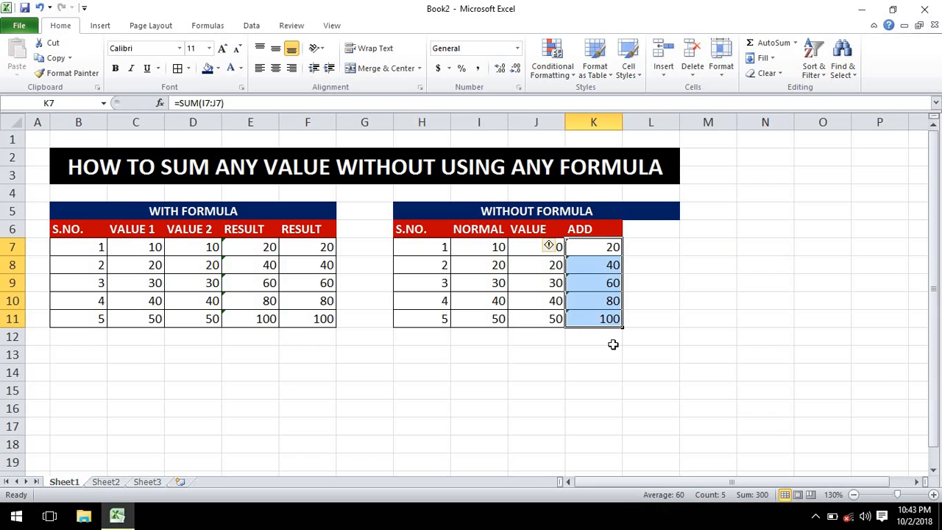
key(ctrl+z)
click(560, 333)
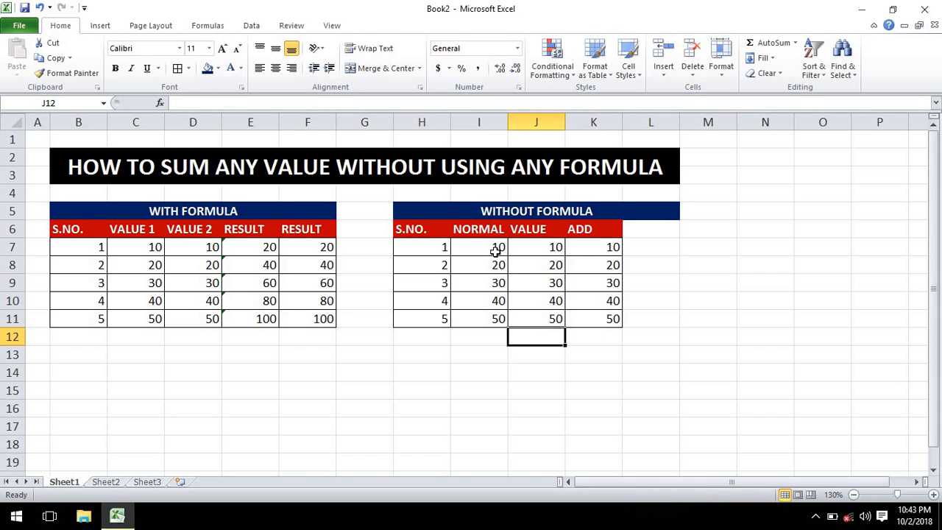
Set the font colour of the NORMAL column's numbers in I7:I11 to red
drag(495, 251, 496, 316)
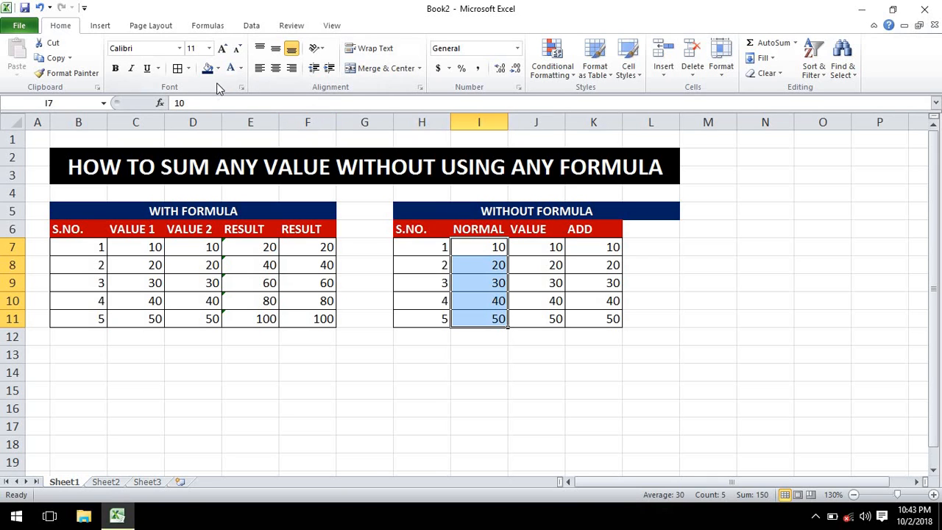
click(239, 68)
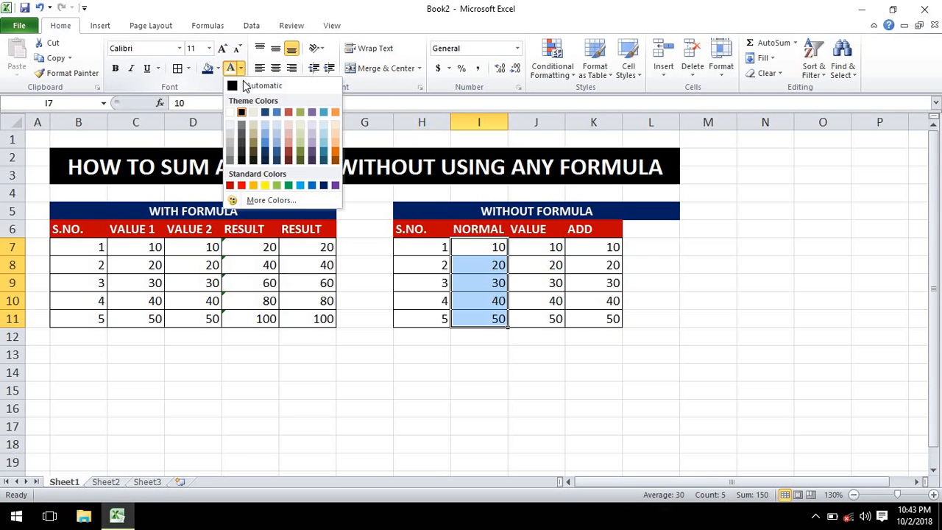
click(242, 189)
drag(353, 337, 339, 326)
Enter the sample values 100, 200, 300, 400 and 500 in C13:C17 below the first table
click(204, 340)
click(115, 357)
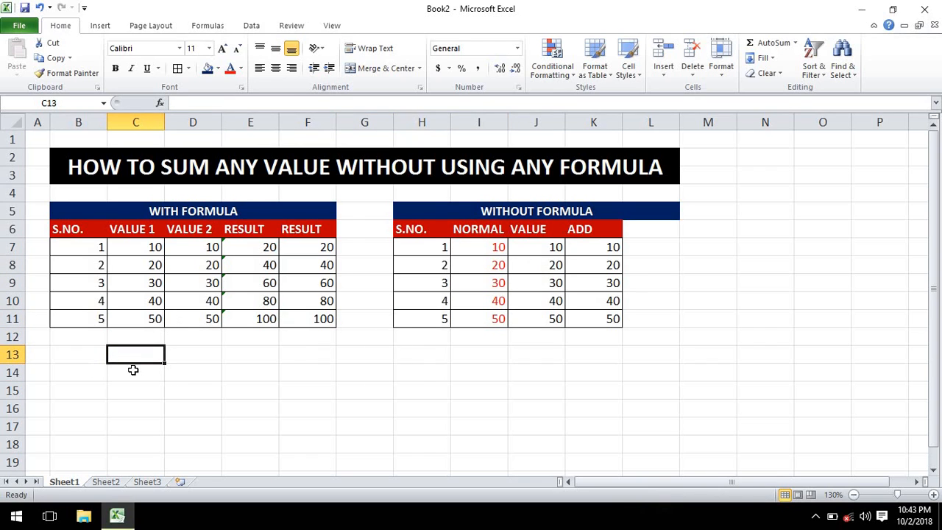
click(92, 357)
click(134, 359)
text(100)
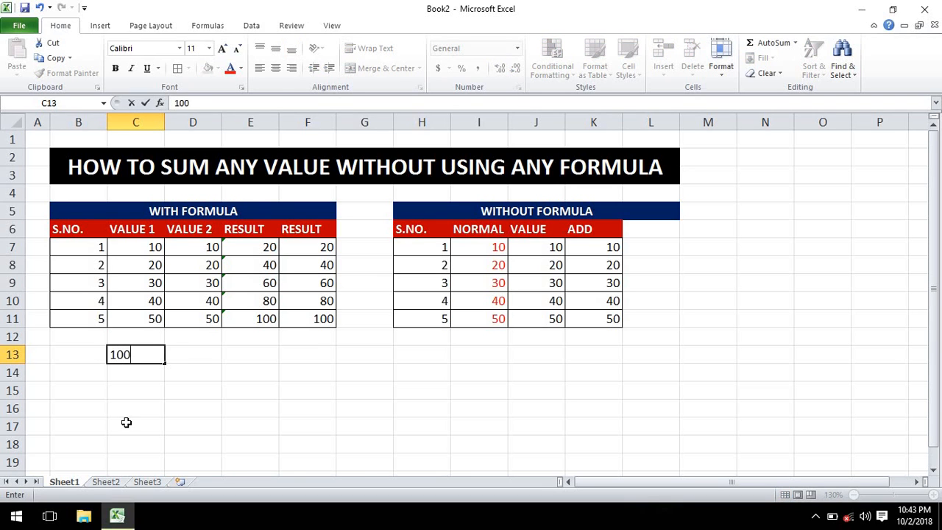
key(Return)
text(200)
key(Return)
text(300)
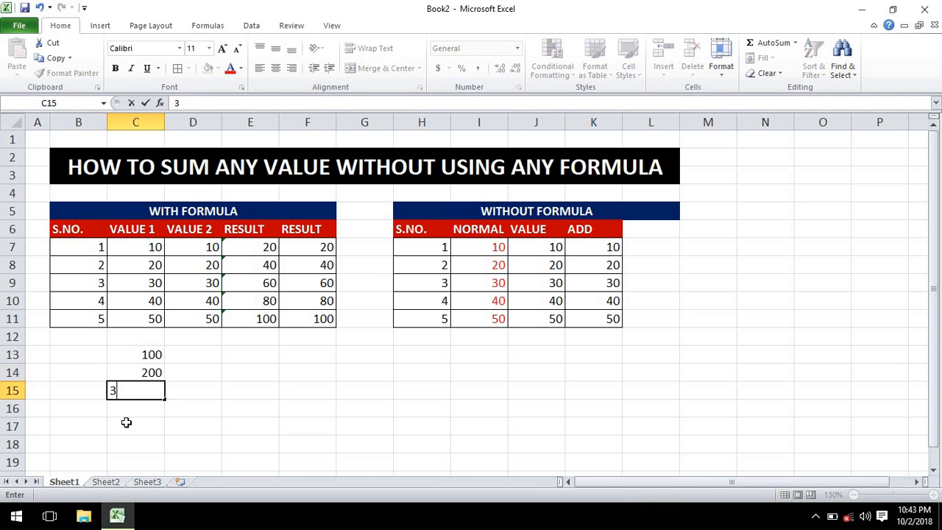
key(Return)
text(400)
key(Return)
text(500)
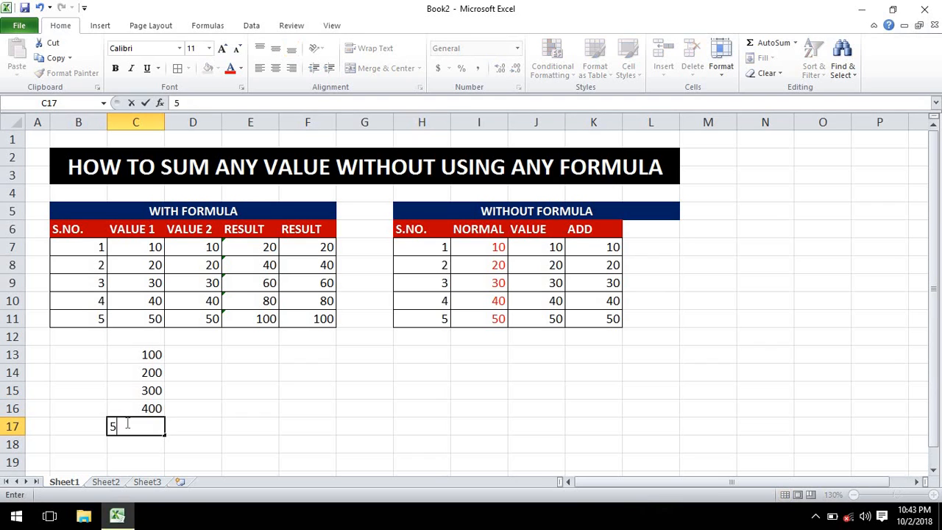
key(Return)
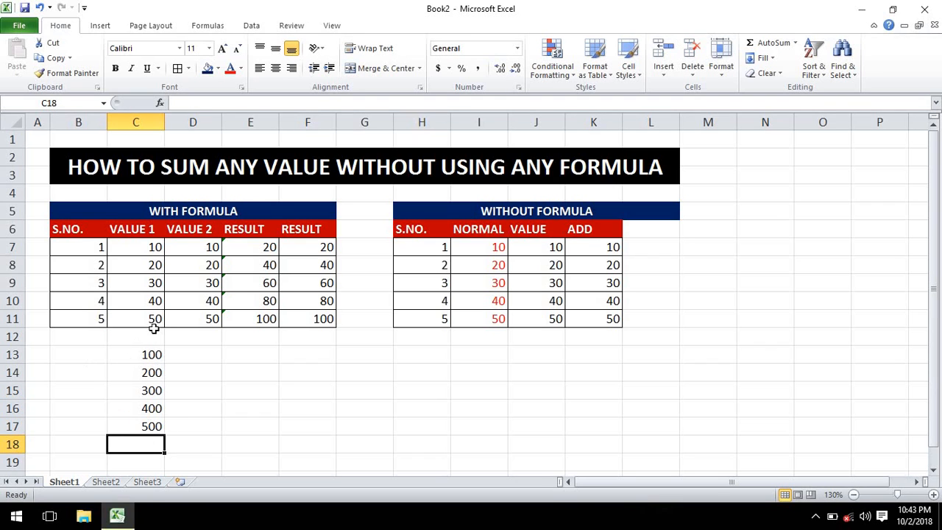
Enter the amounts 25, 50, 10, 20 and 30 in D13:D17 beside the sample values
click(207, 355)
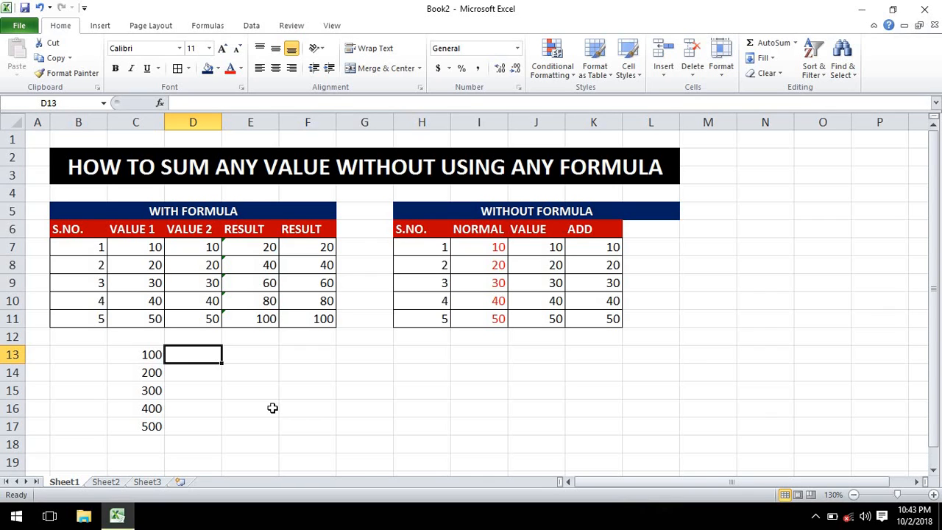
text(25)
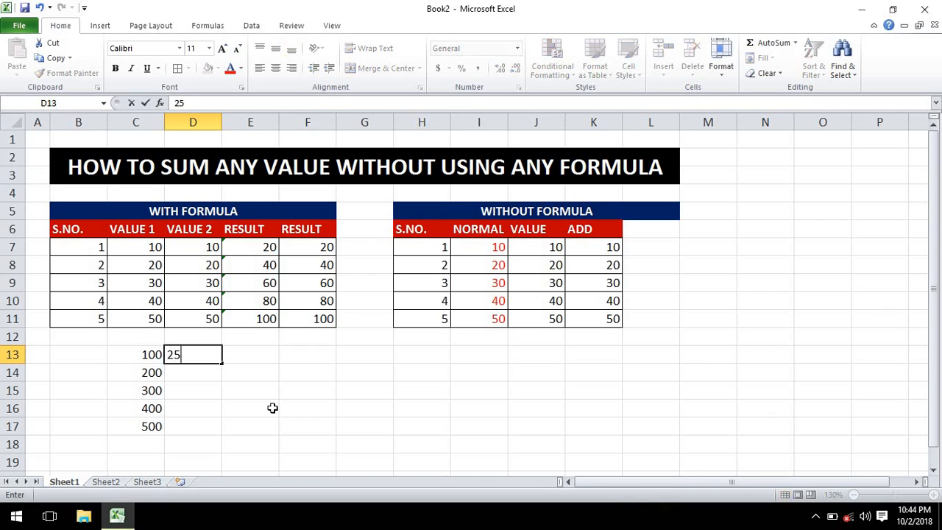
key(Return)
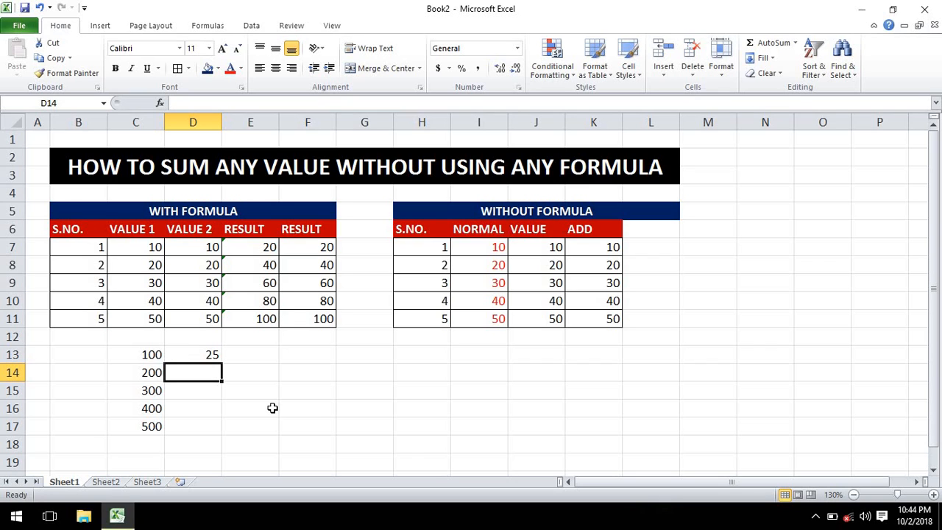
text(50)
key(Return)
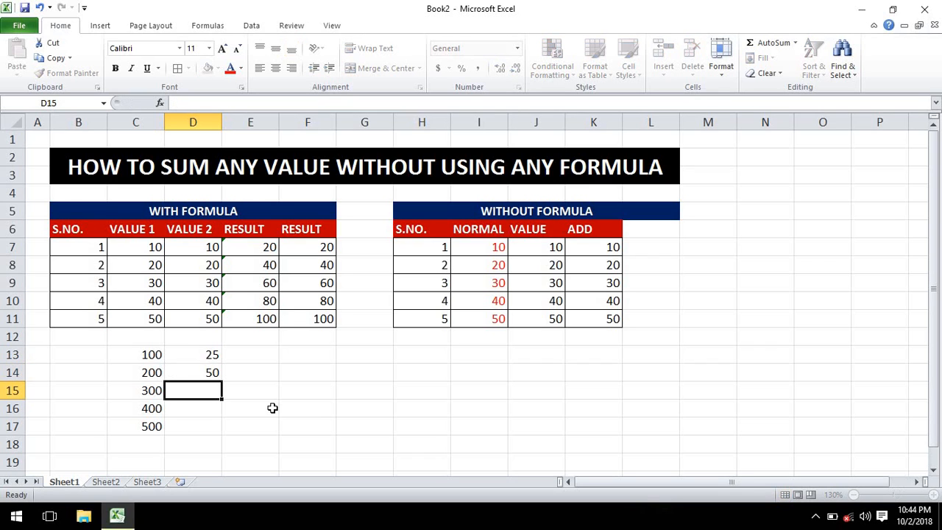
text(10)
key(Return)
text(20)
key(Return)
text(30)
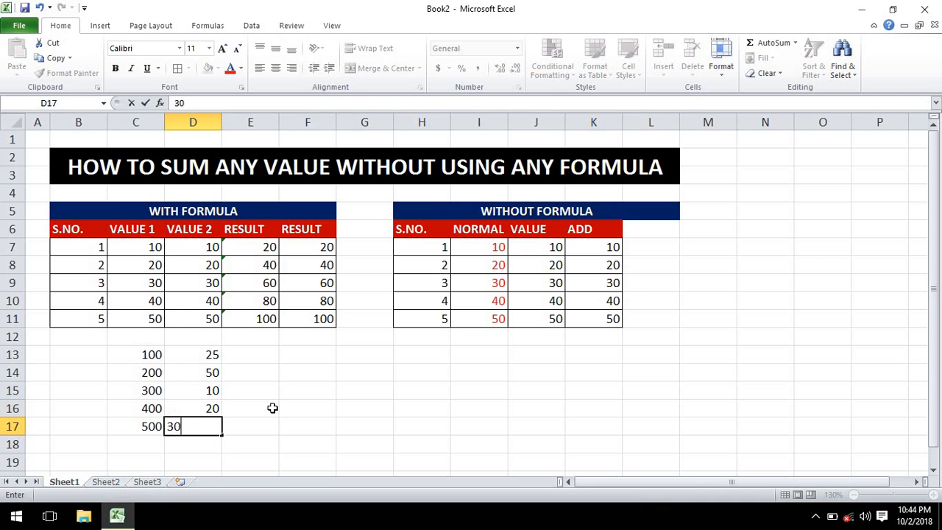
key(Return)
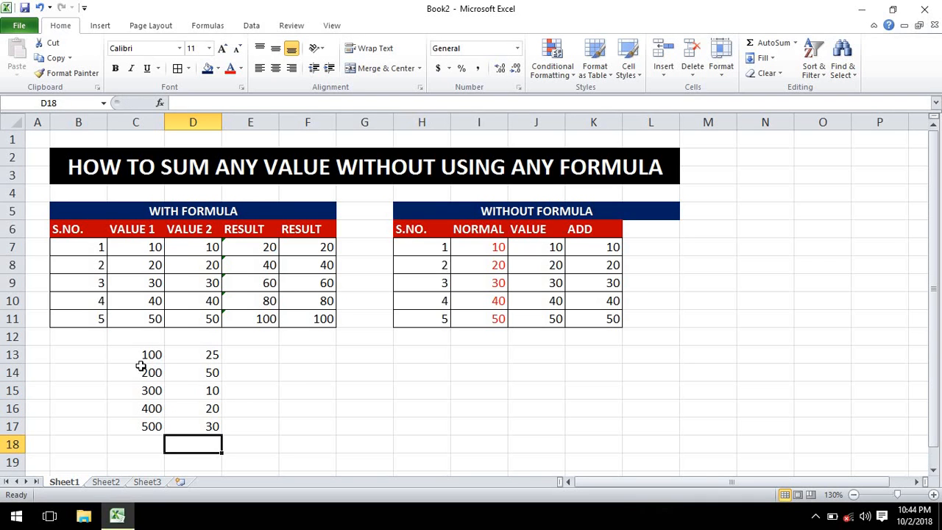
Copy the amounts in D13:D17 and add them to the sample values in C13:C17 using Paste Special with the Add operation
drag(194, 356, 196, 420)
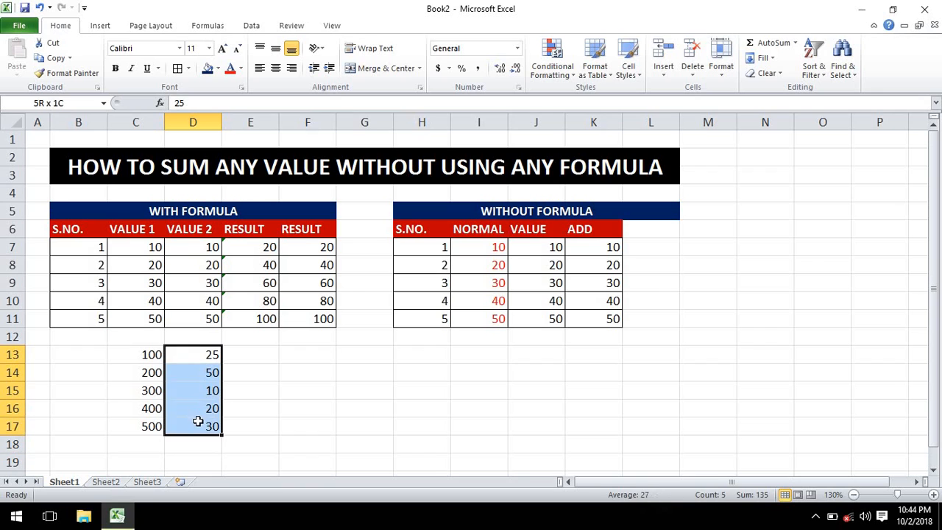
click(57, 60)
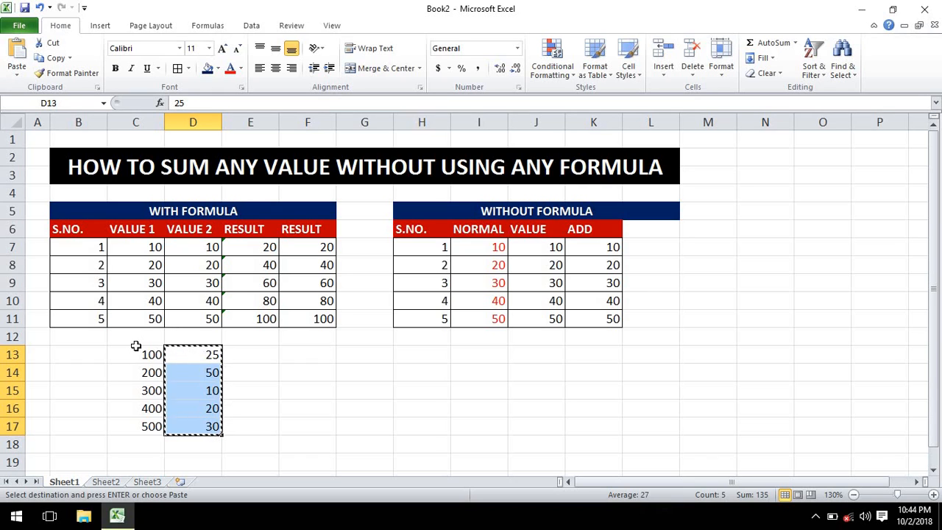
drag(135, 354, 138, 424)
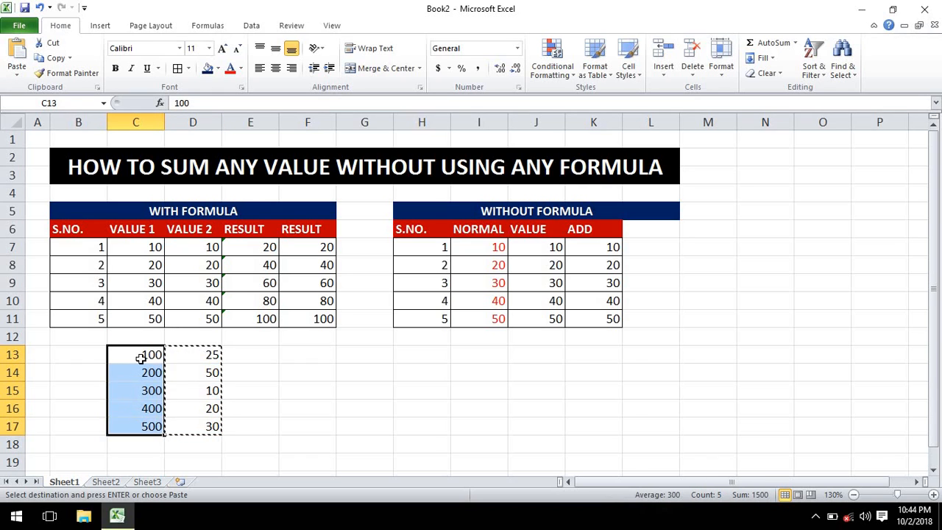
right_click(141, 357)
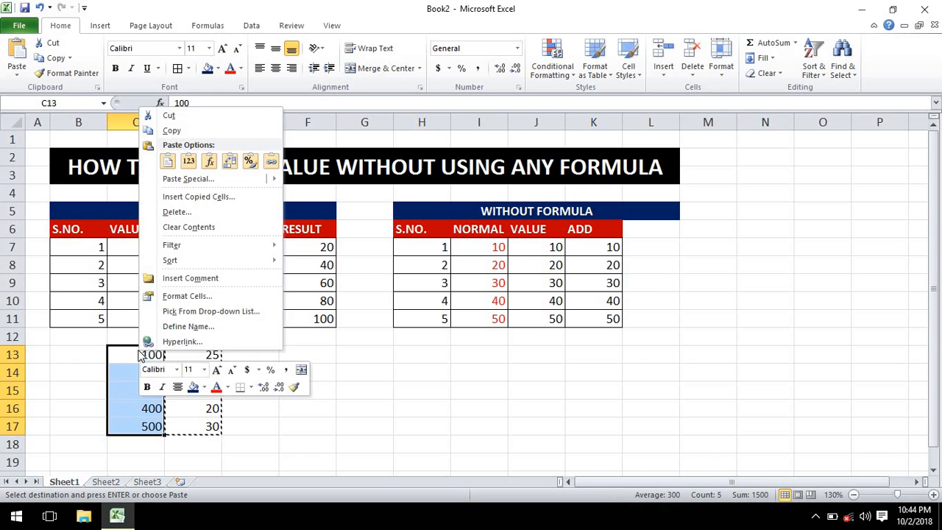
click(189, 184)
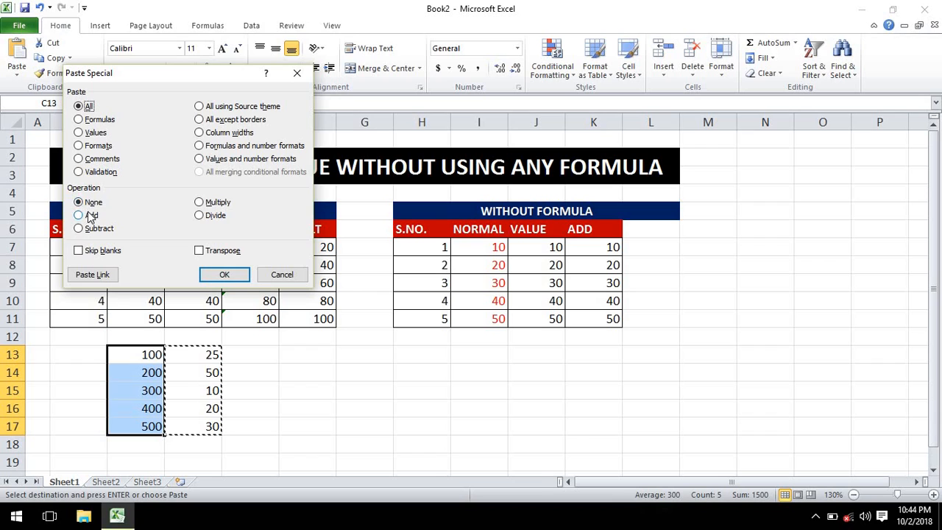
click(79, 215)
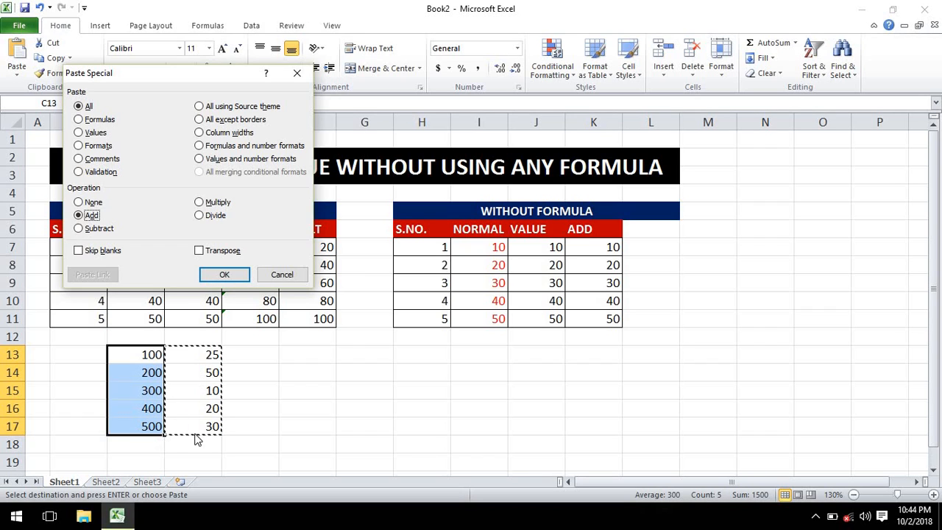
click(224, 273)
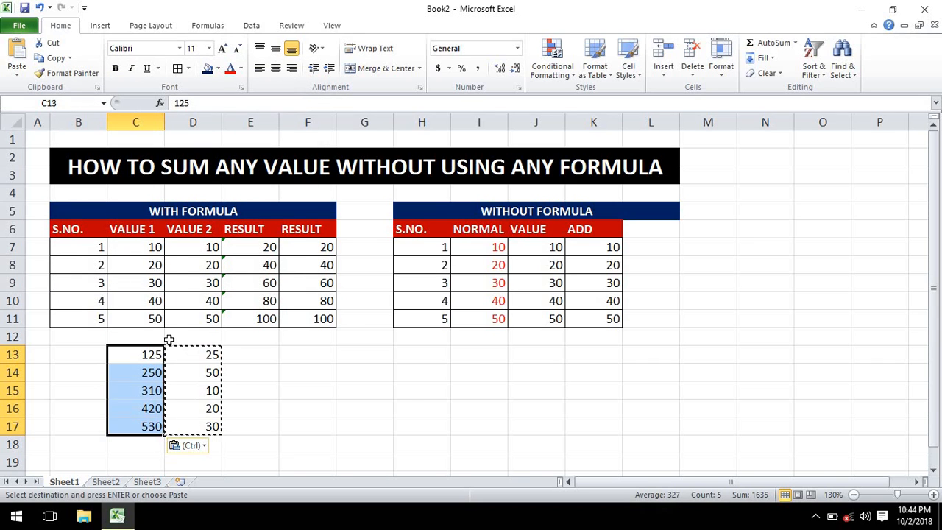
click(356, 354)
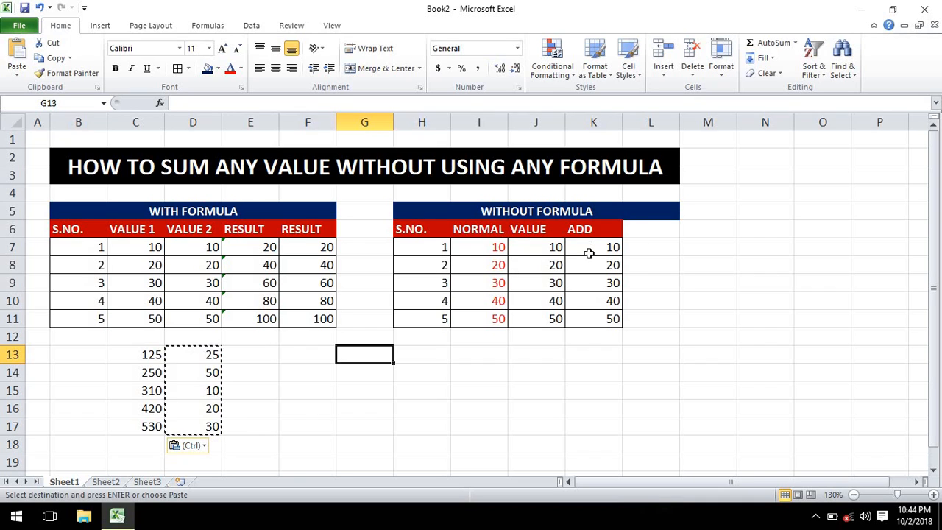
Copy the ADD numbers in K7:K11 and add them to the VALUE column in J7:J11 using Paste Special with the Add operation
drag(589, 253, 588, 316)
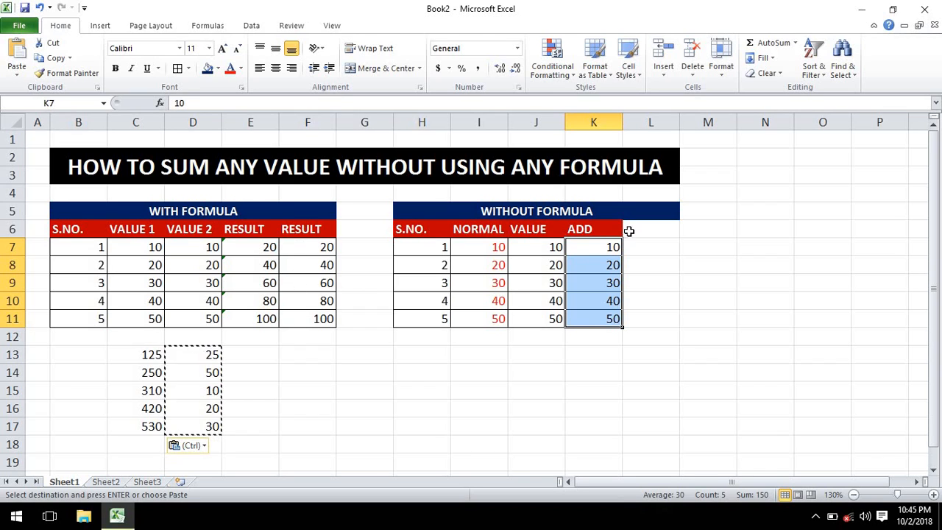
click(58, 60)
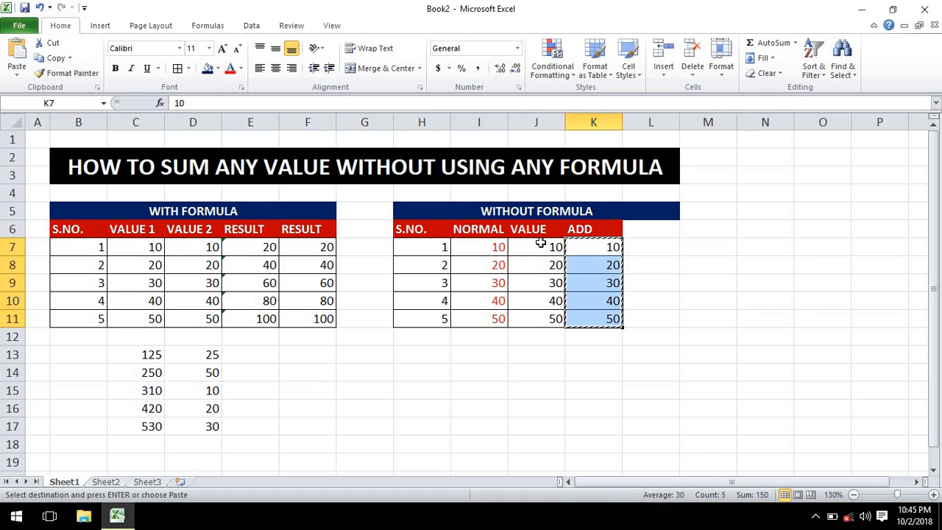
drag(542, 246, 540, 317)
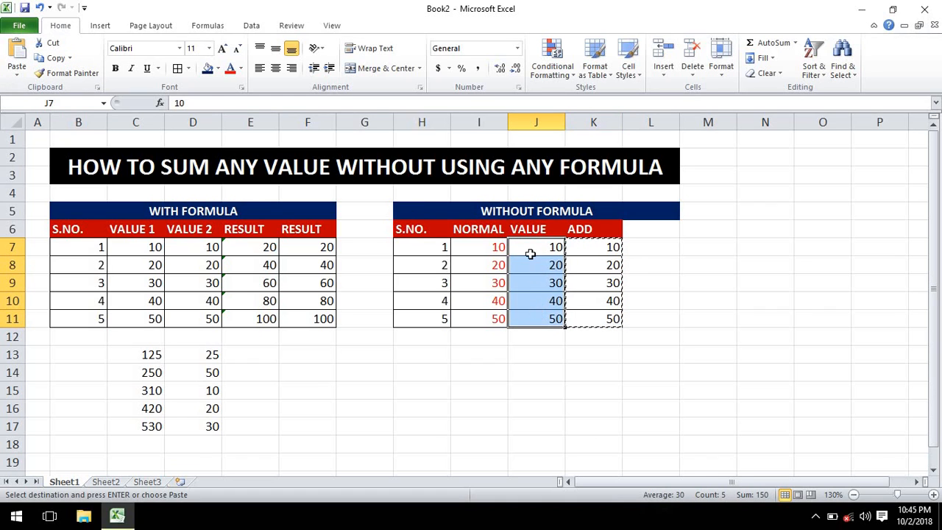
right_click(533, 252)
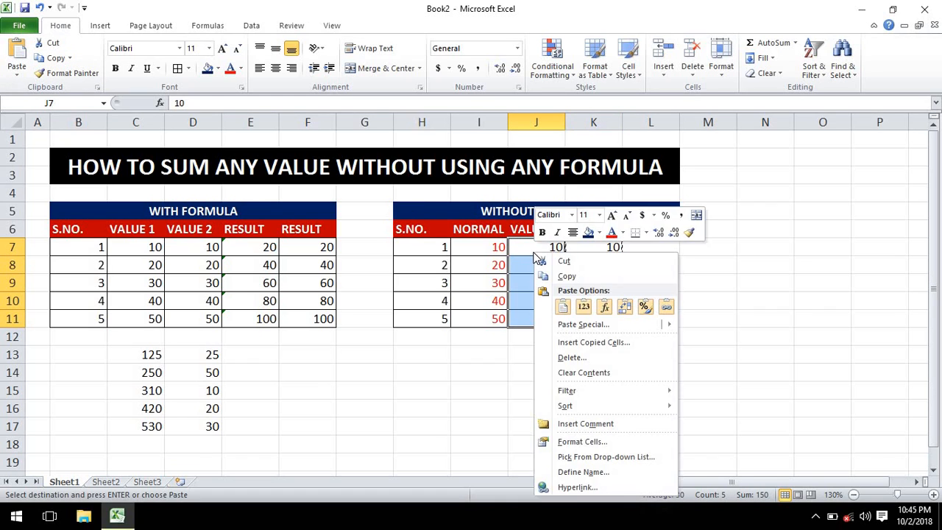
mouse_move(553, 326)
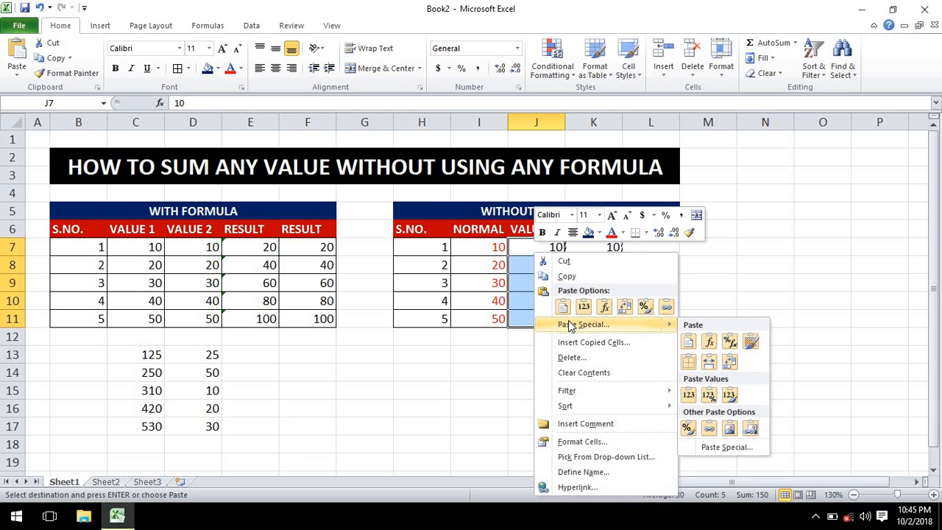
click(568, 324)
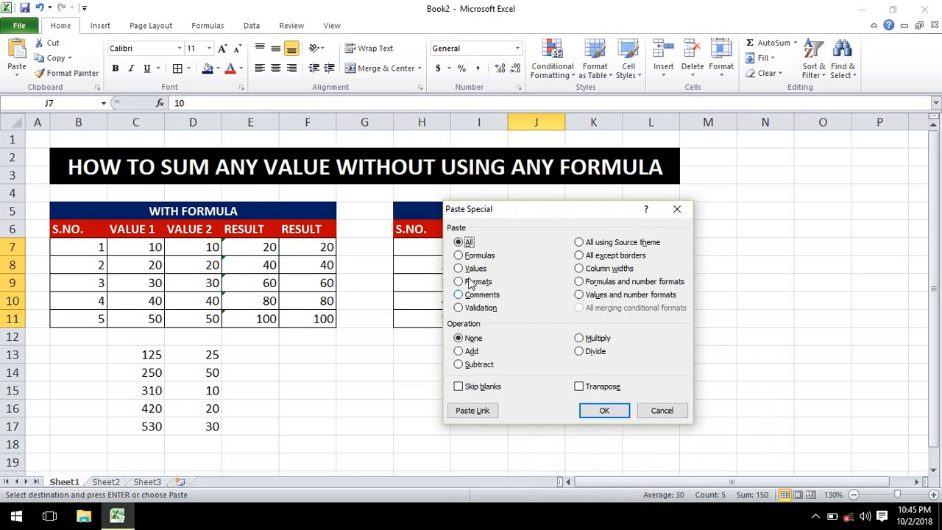
click(461, 353)
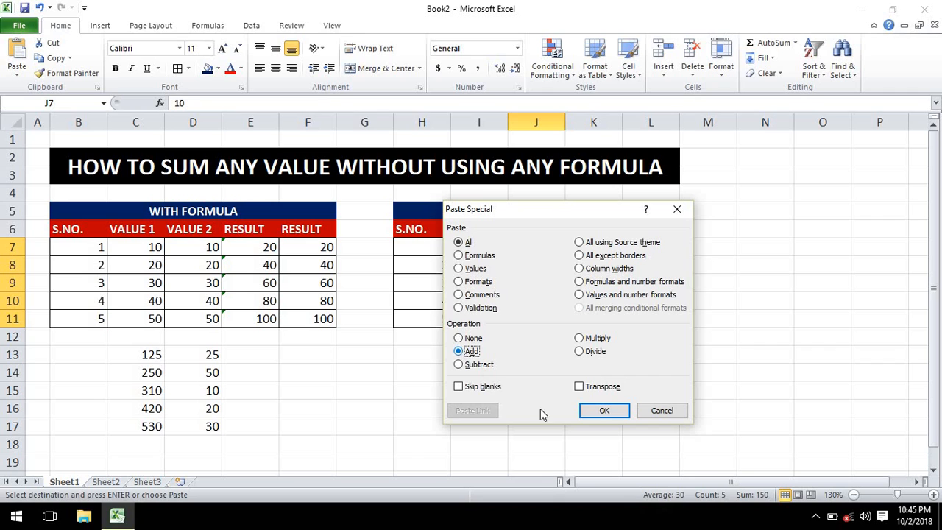
click(592, 411)
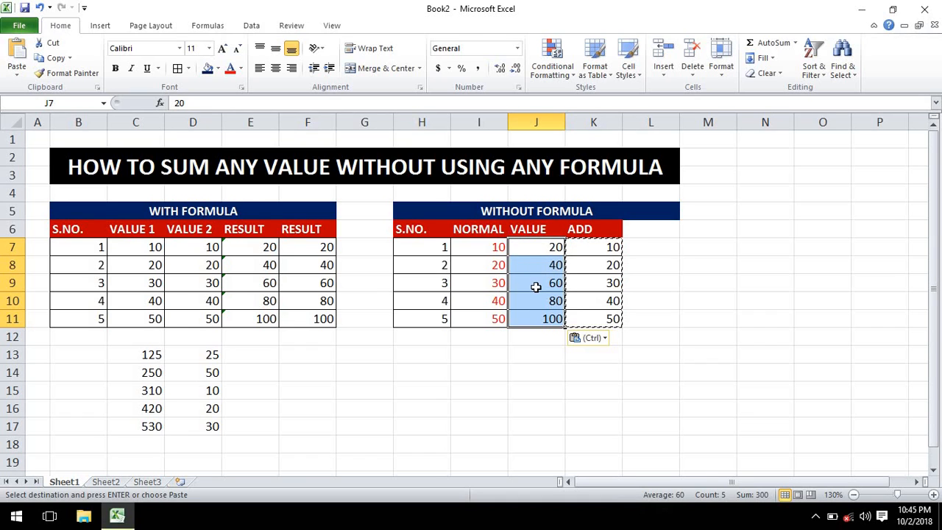
click(534, 359)
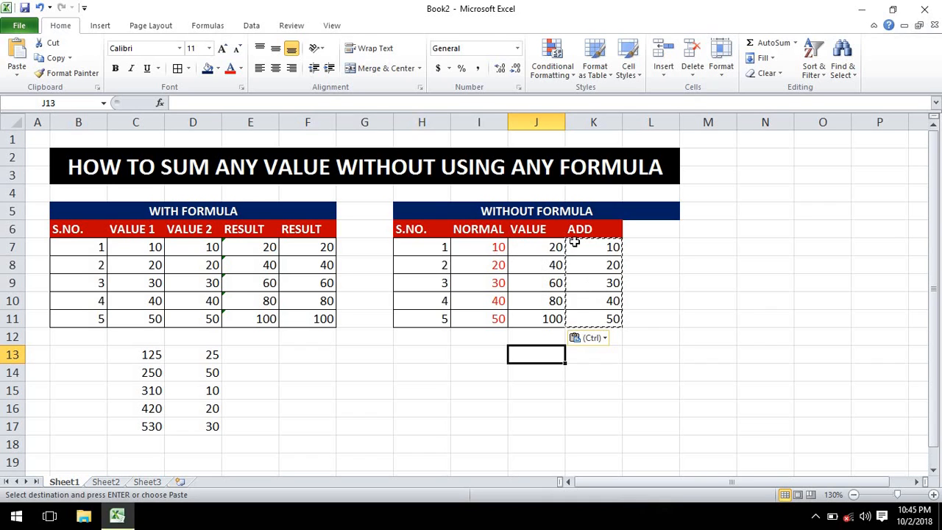
Clear the ADD numbers from K7:K13, undo the deletion, and check the contents of each VALUE cell in J7:J11
drag(591, 247, 589, 348)
key(Delete)
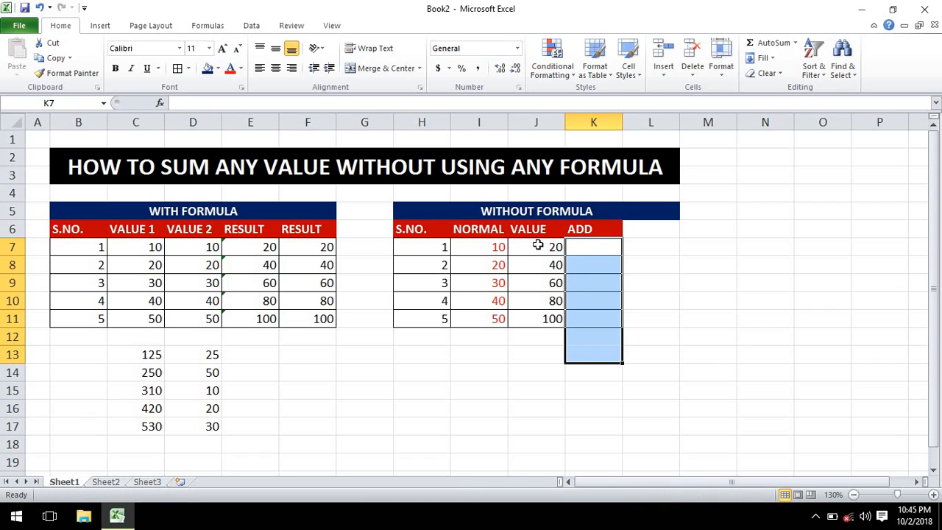
key(ctrl+z)
click(538, 246)
click(540, 262)
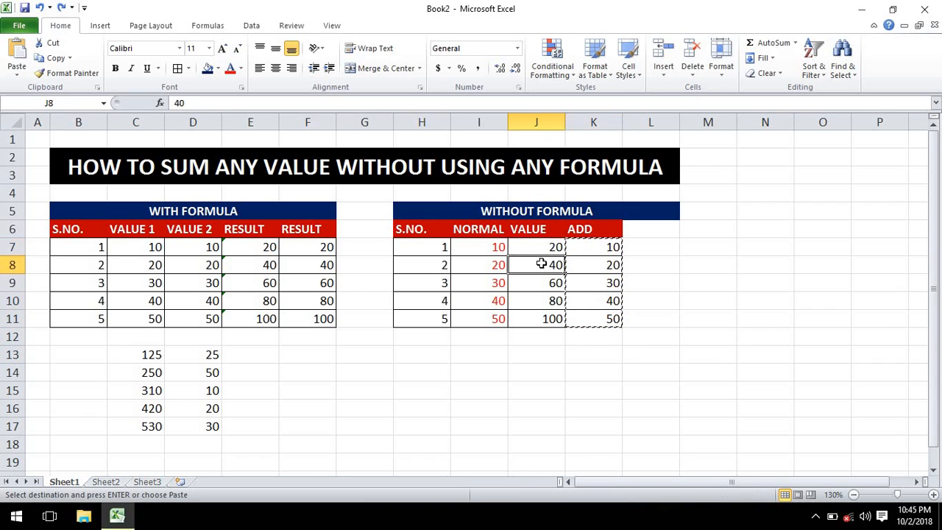
click(541, 283)
click(541, 300)
click(538, 318)
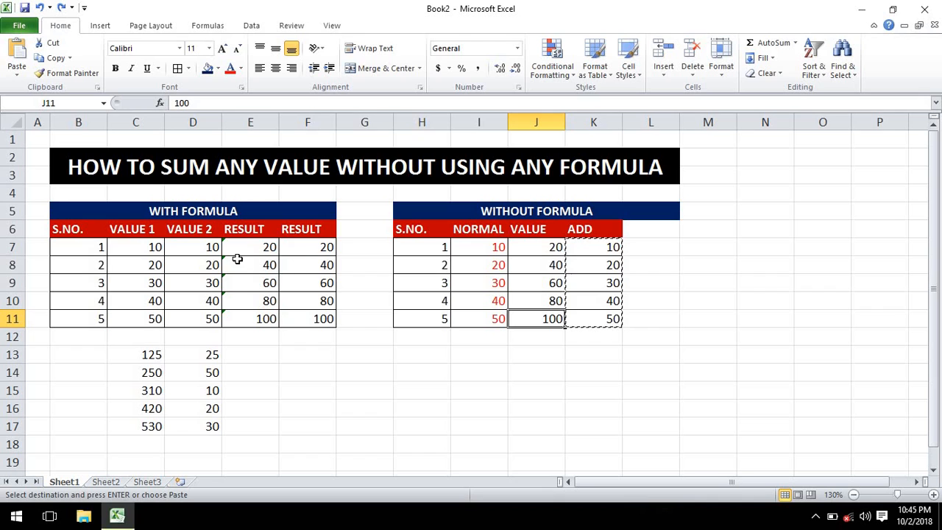
Try clearing the VALUE 2 numbers in D7:D11 of the WITH FORMULA table
drag(210, 245, 209, 318)
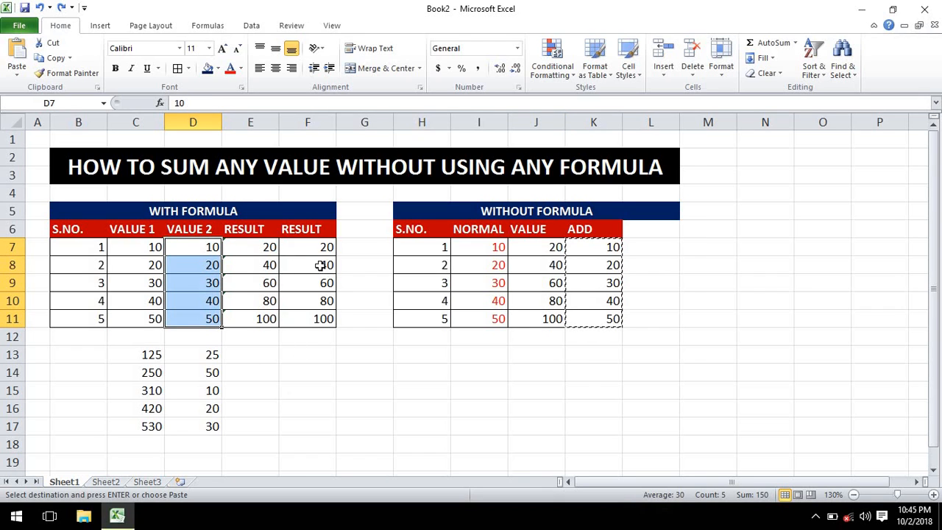
key(Delete)
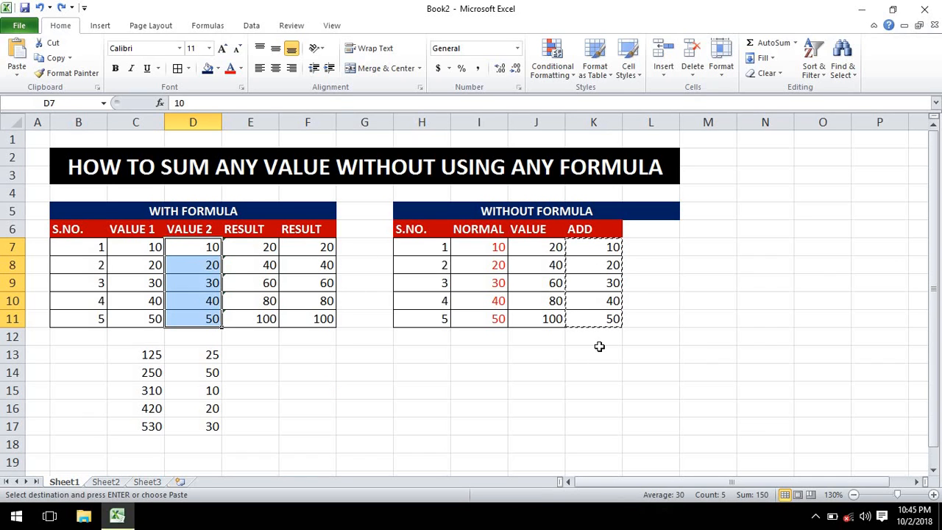
click(580, 357)
key(BackSpace)
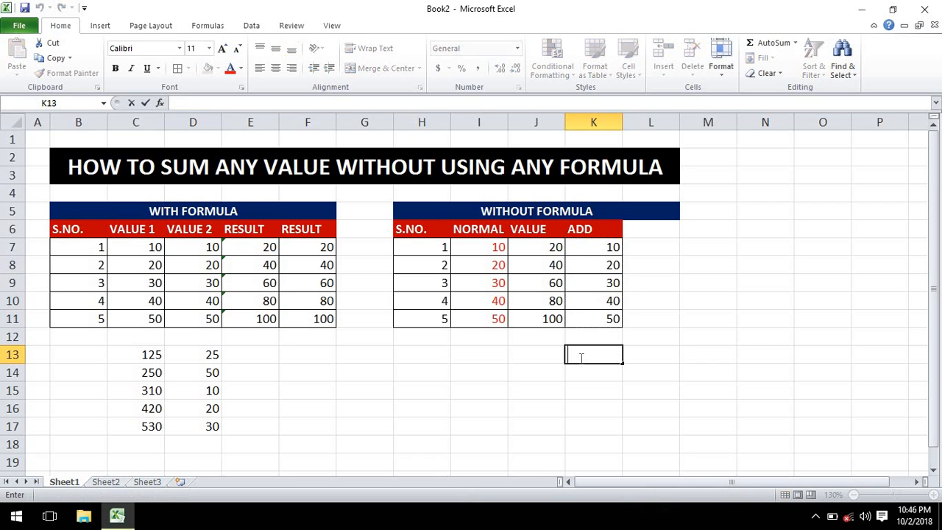
click(343, 358)
Clear the sample values and amounts from C13:D17 below the first table
drag(213, 355, 212, 426)
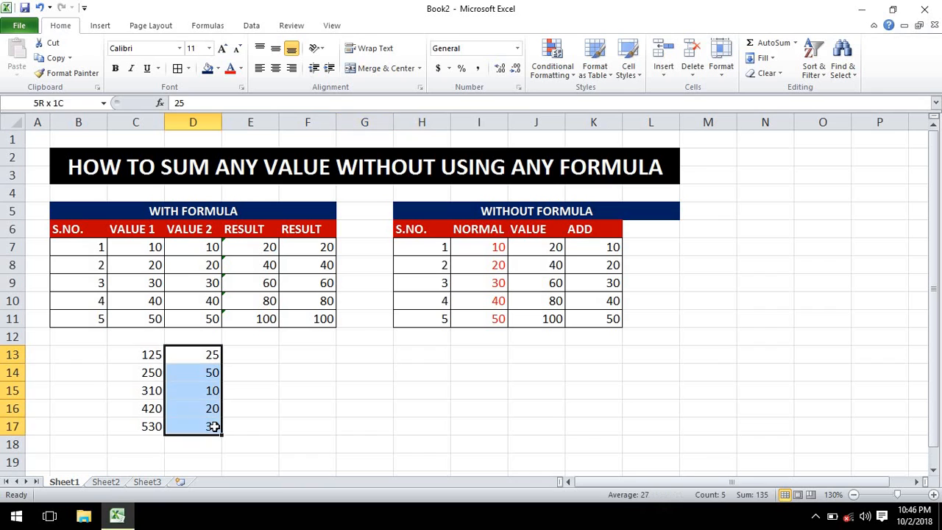
drag(149, 355, 210, 427)
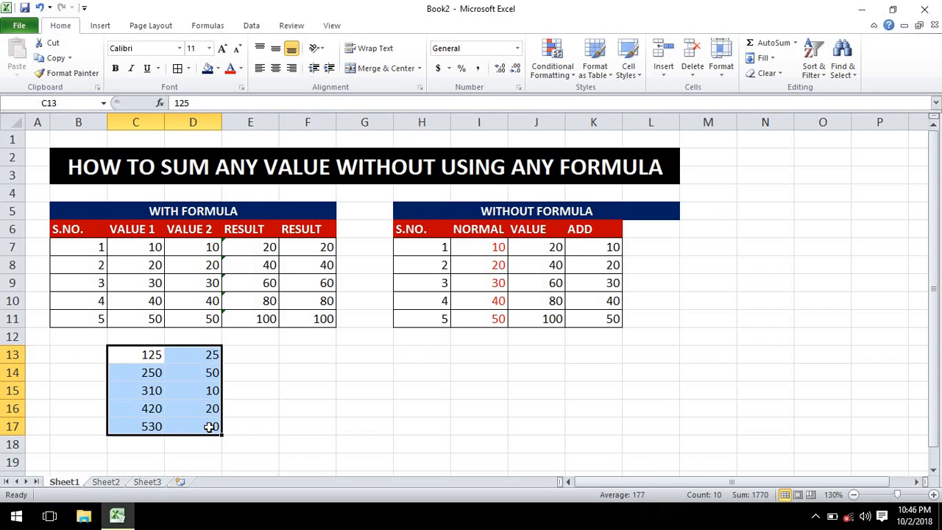
key(Delete)
Enter the fresh sample values 100, 200, 300, 400 and 500 in C13:C17
click(147, 354)
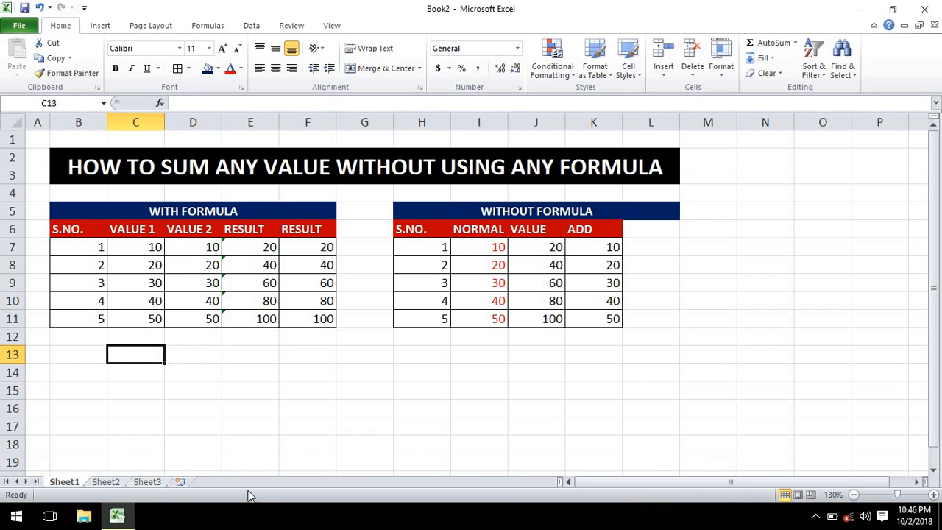
text(100)
key(Return)
text(200)
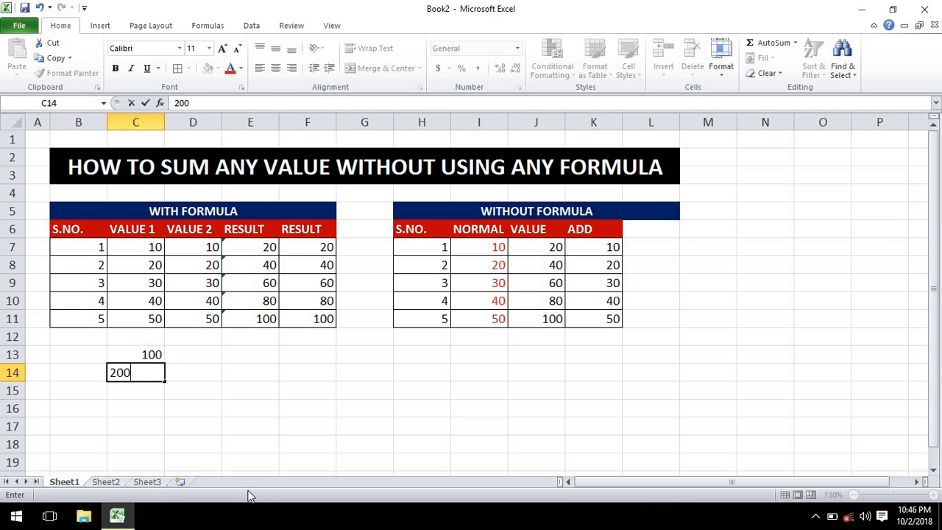
key(Return)
text(300)
key(Return)
text(400)
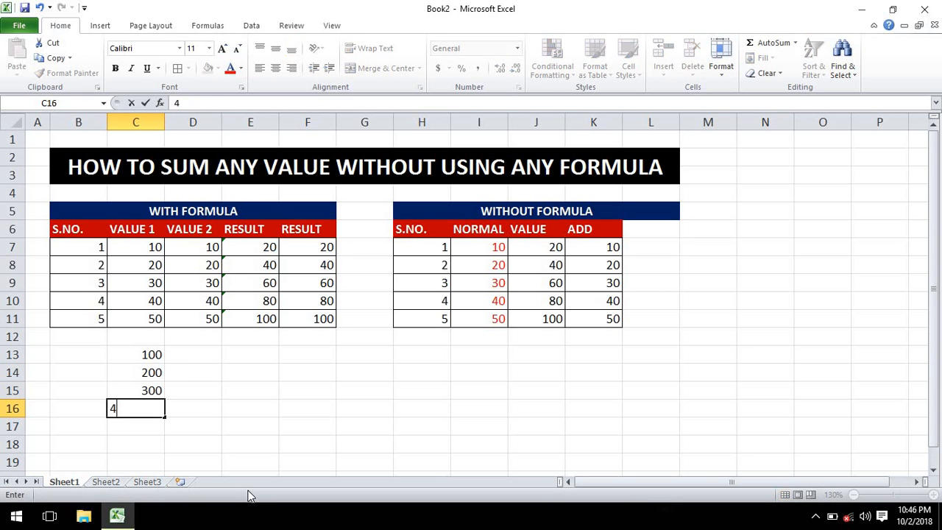
key(Return)
text(500)
key(Return)
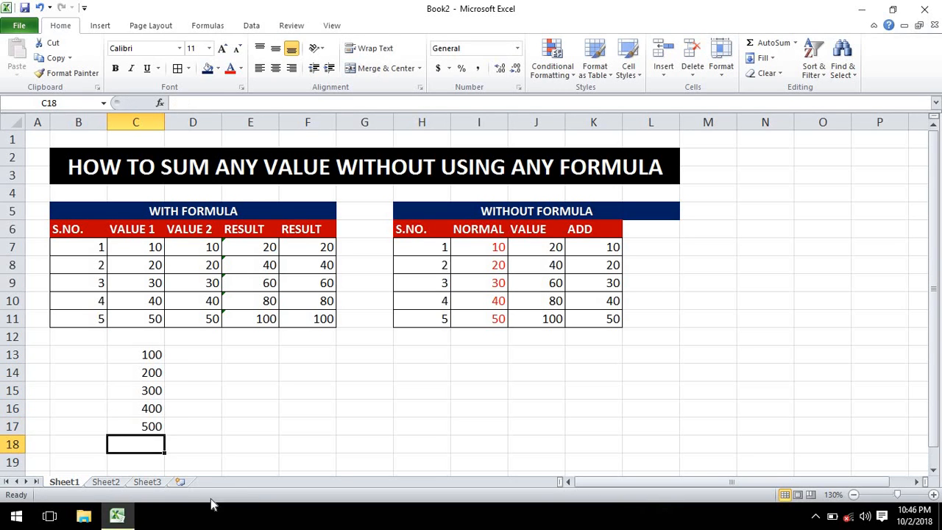
Enter the single amount 25 in cell E13
click(238, 357)
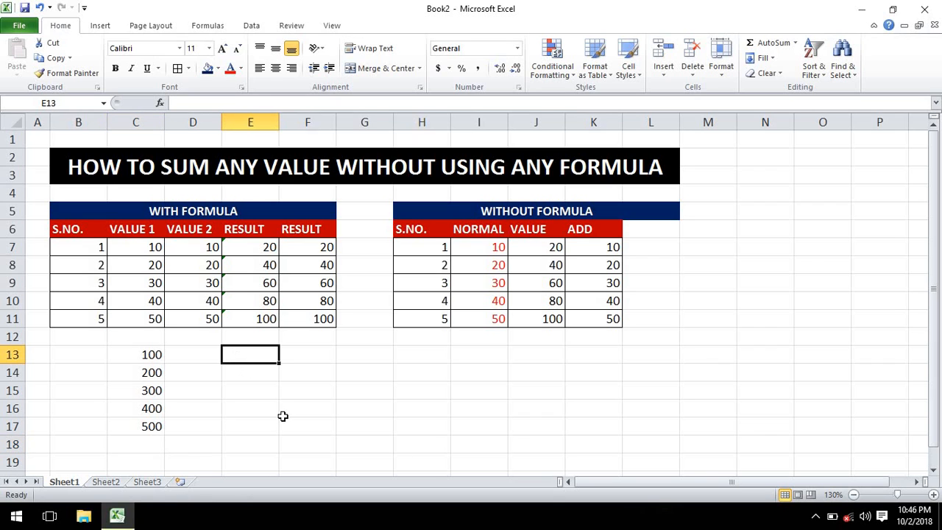
text(25)
key(Return)
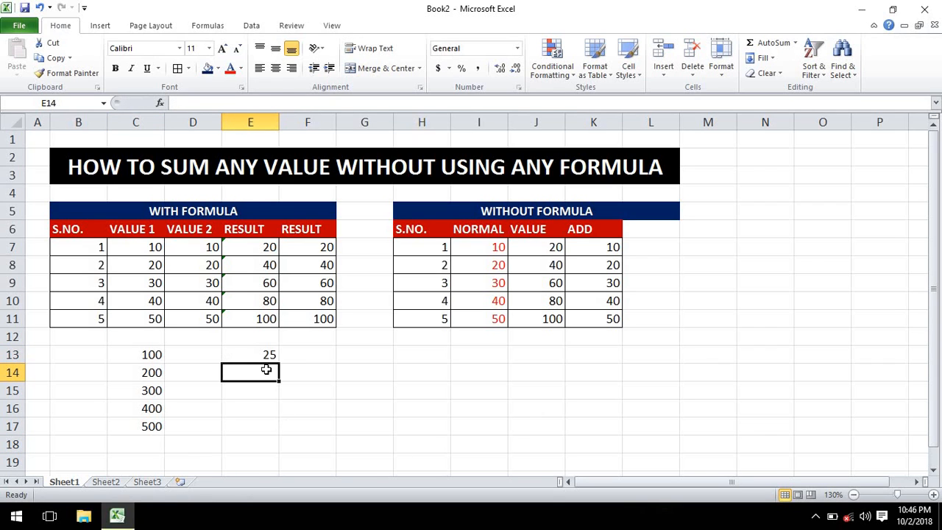
Copy the amount in E13 and add it to every value in C13:C17 using Paste Special with the Add operation
click(269, 355)
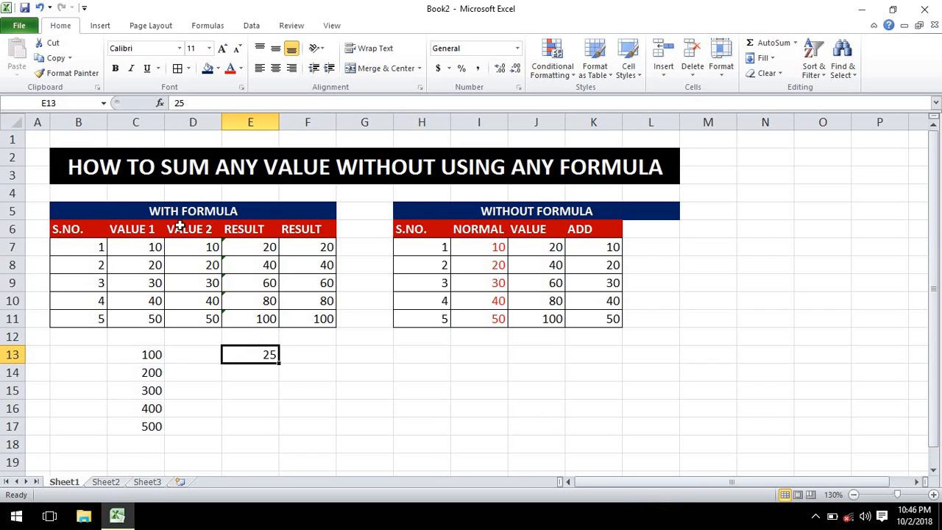
click(55, 58)
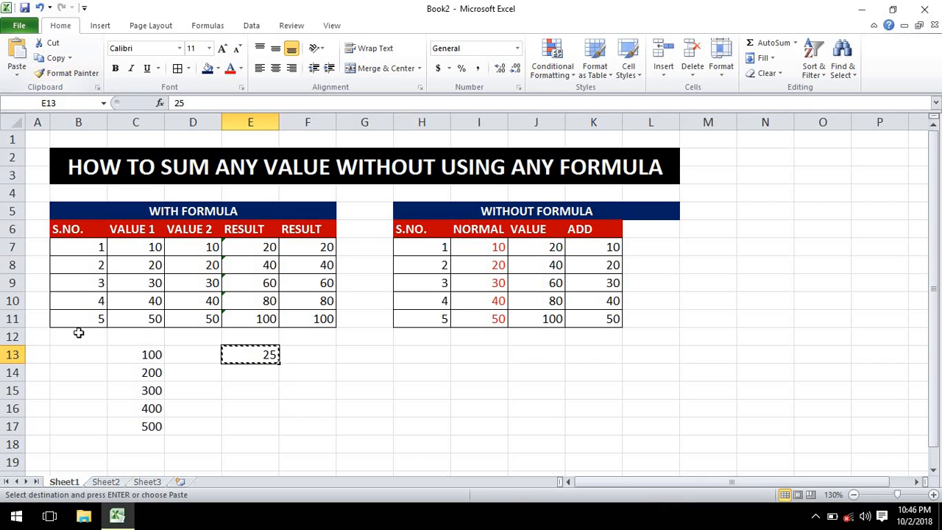
drag(115, 350, 122, 422)
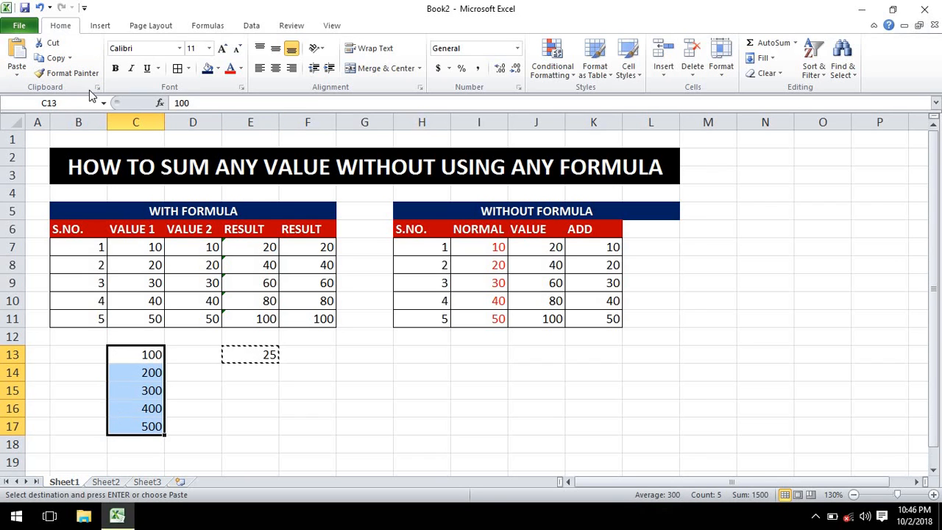
right_click(120, 354)
click(174, 187)
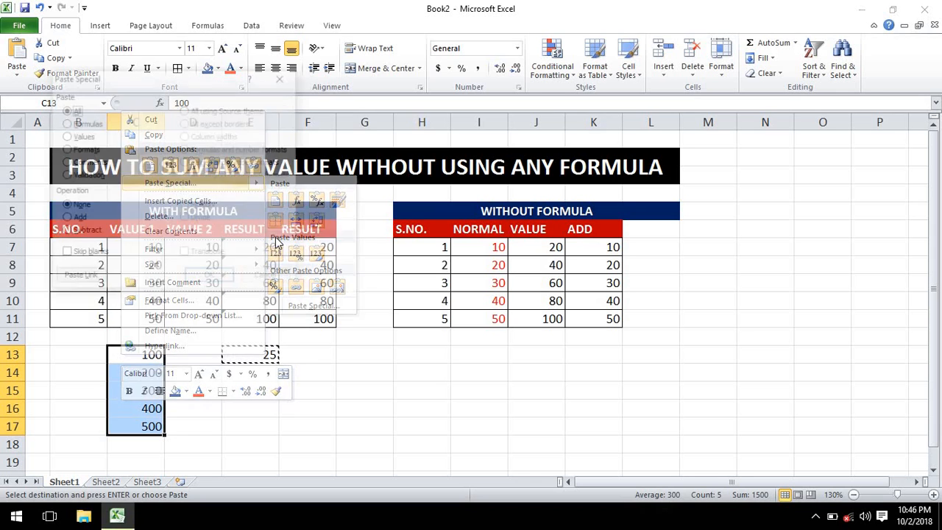
click(78, 219)
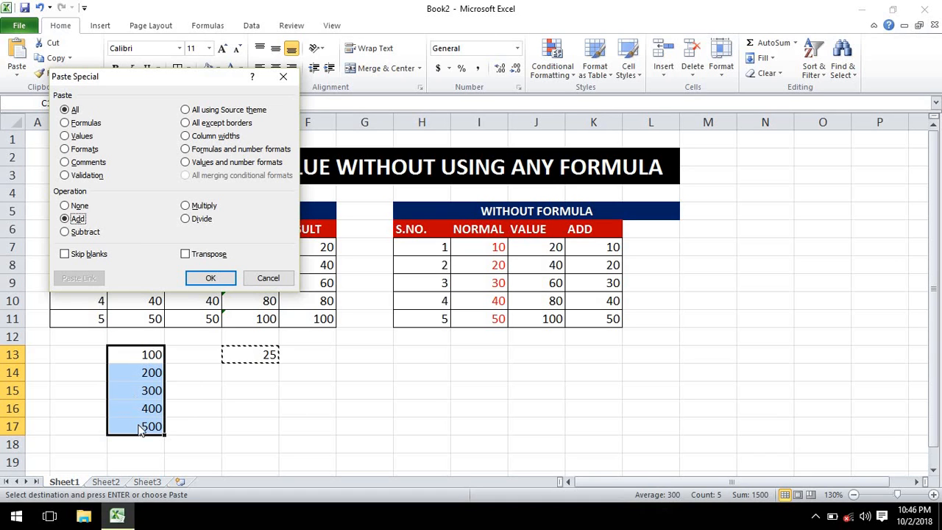
click(193, 279)
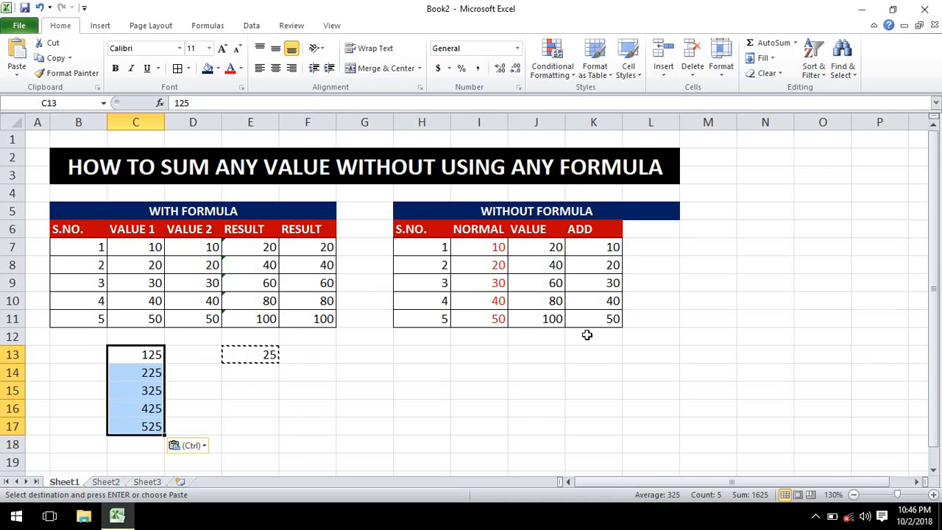
click(446, 353)
click(412, 390)
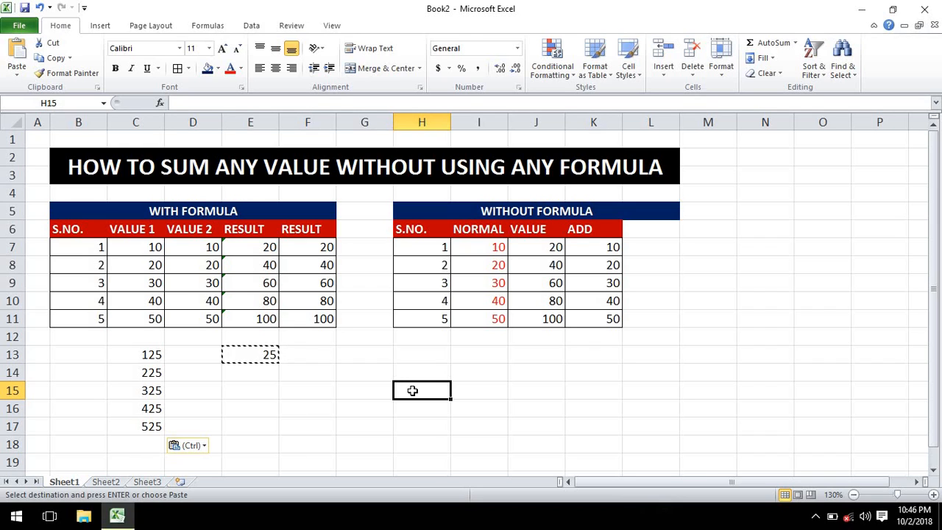
click(610, 375)
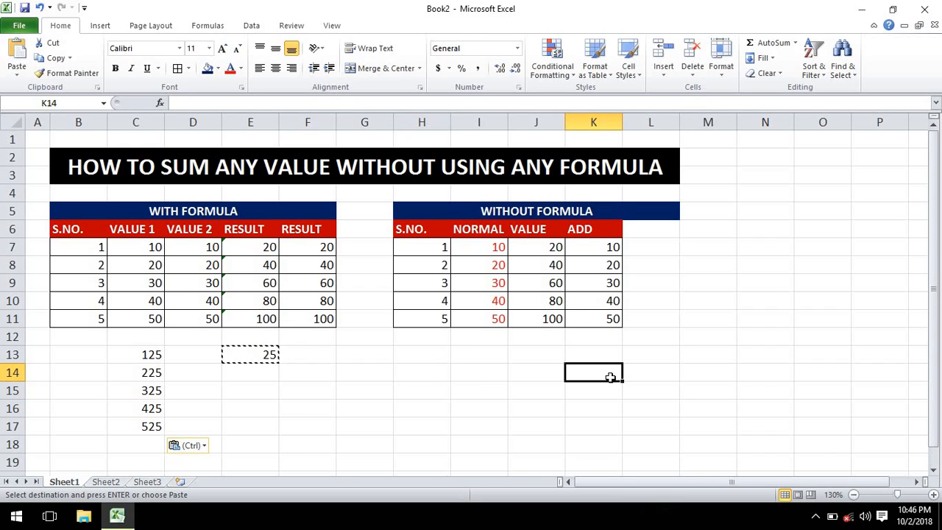